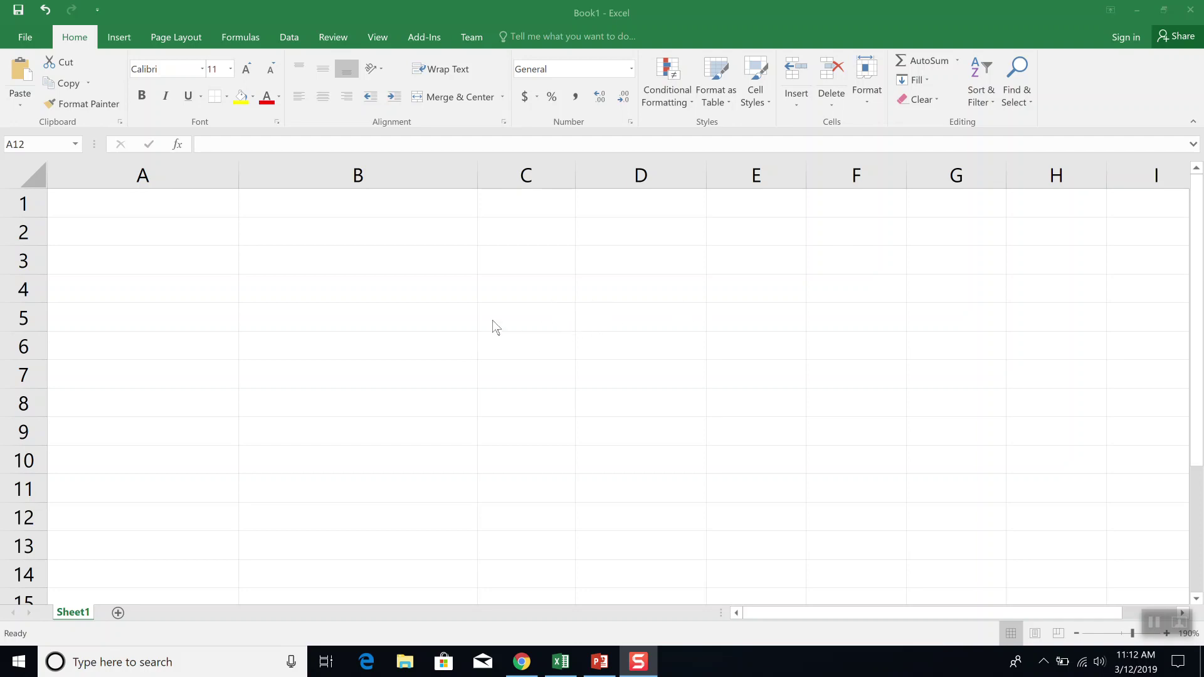
- Switch to PowerPoint to show the Probability Distribution slide's table of age ranges and percents
click(600, 662)
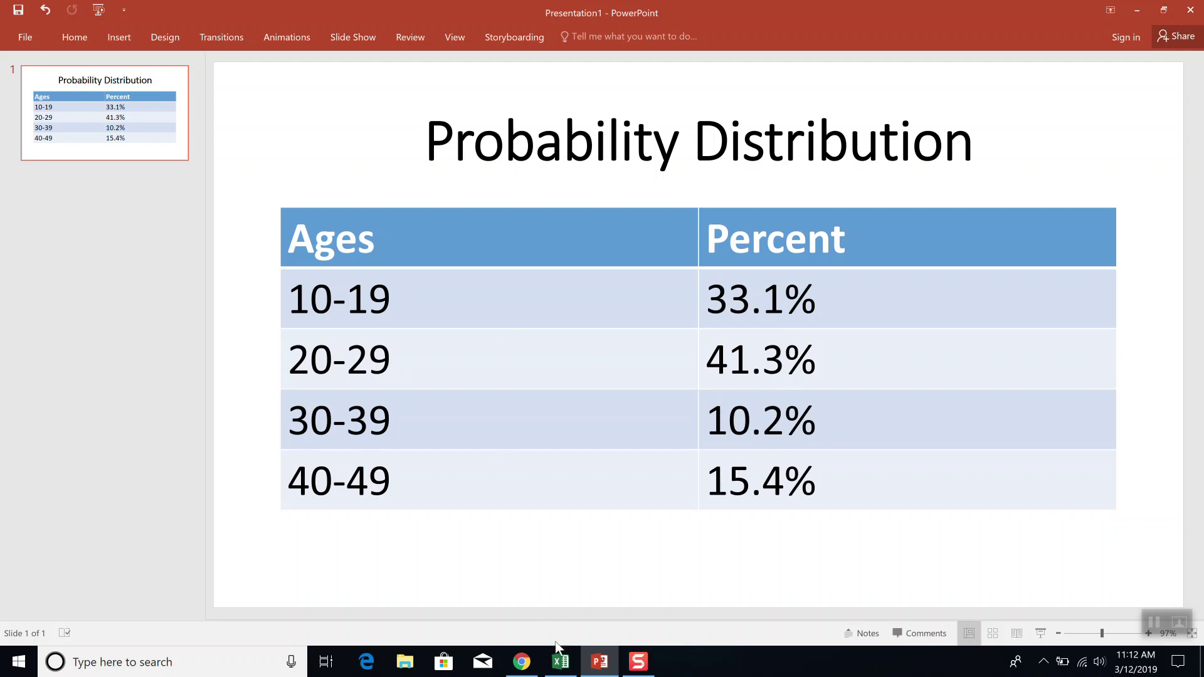
- Enter the LCL heading in A1 with lower class limits 10, 20, 30 and 40 below
click(560, 661)
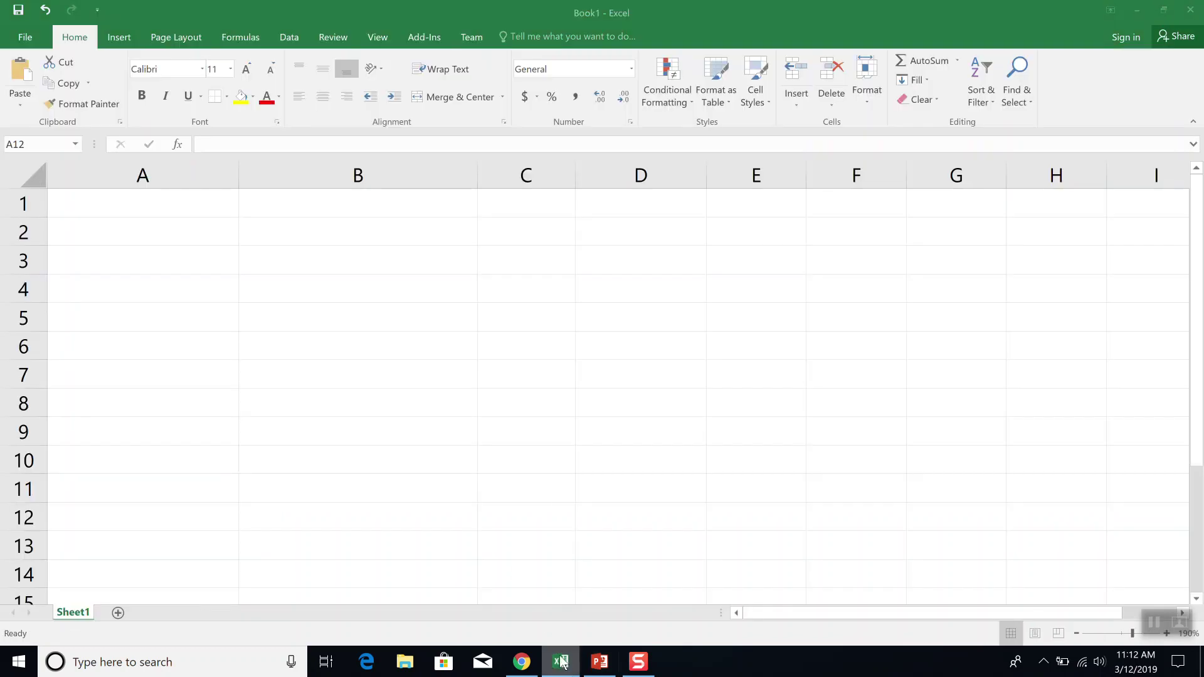
click(194, 210)
text(LC)
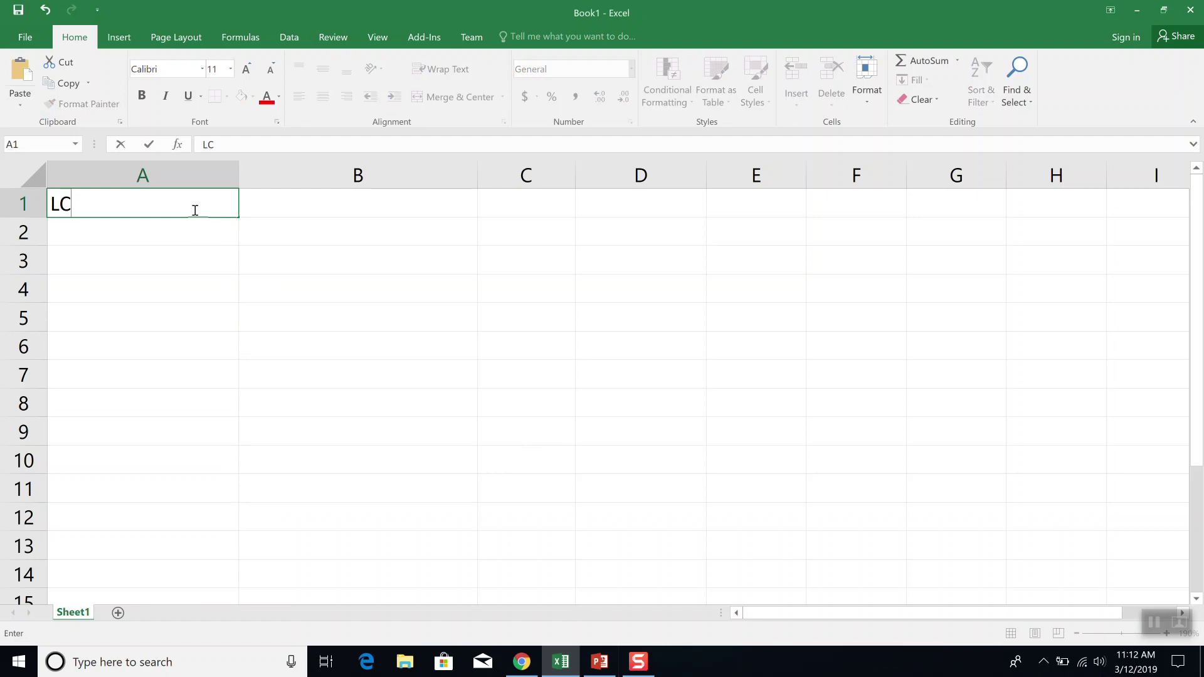
key(Return)
click(194, 210)
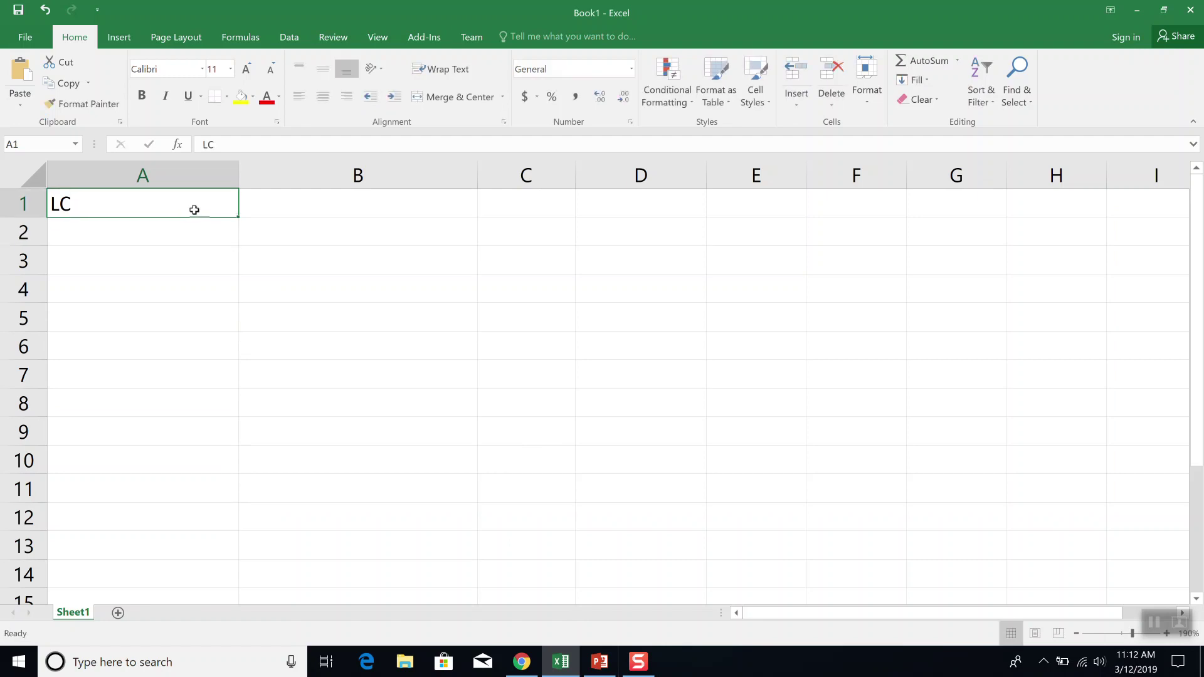
text(LCL)
key(Return)
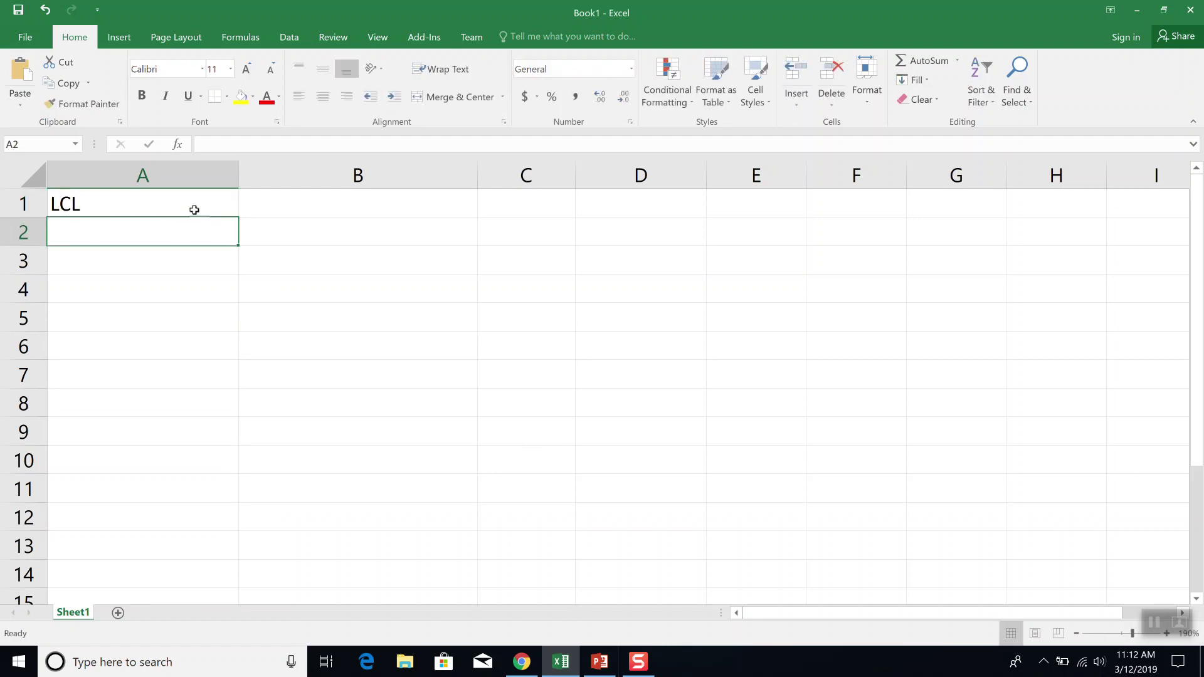
key(alt+Tab)
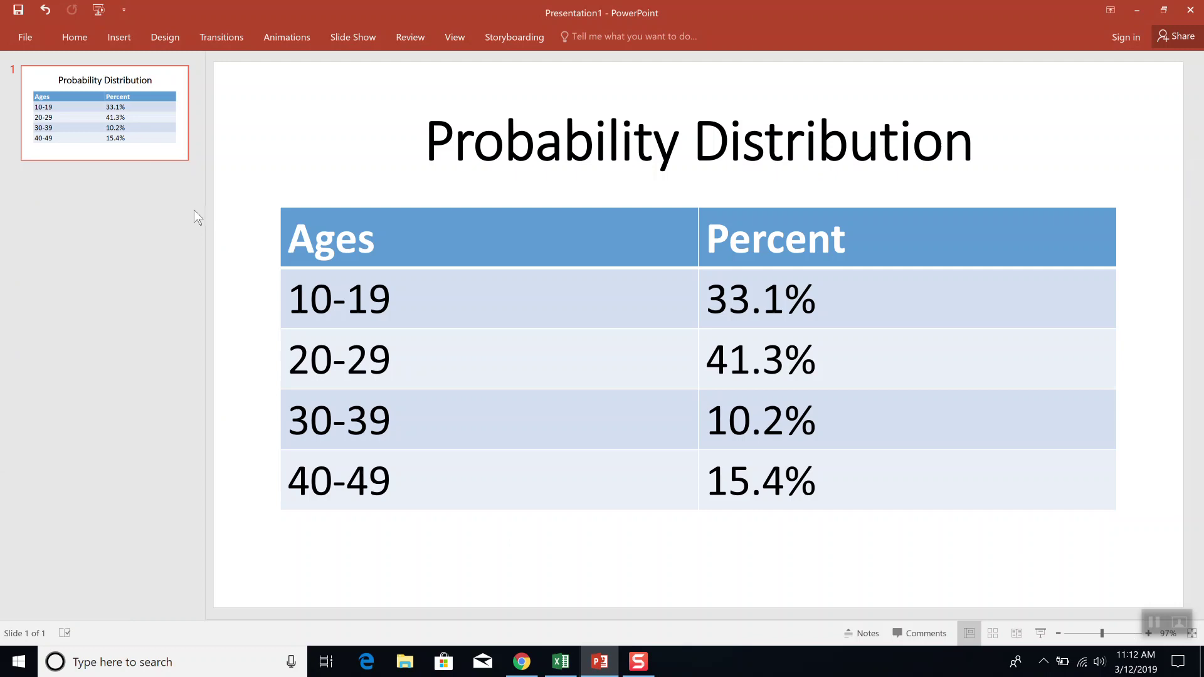
key(alt+Tab)
text(10)
key(Return)
text(20)
key(Return)
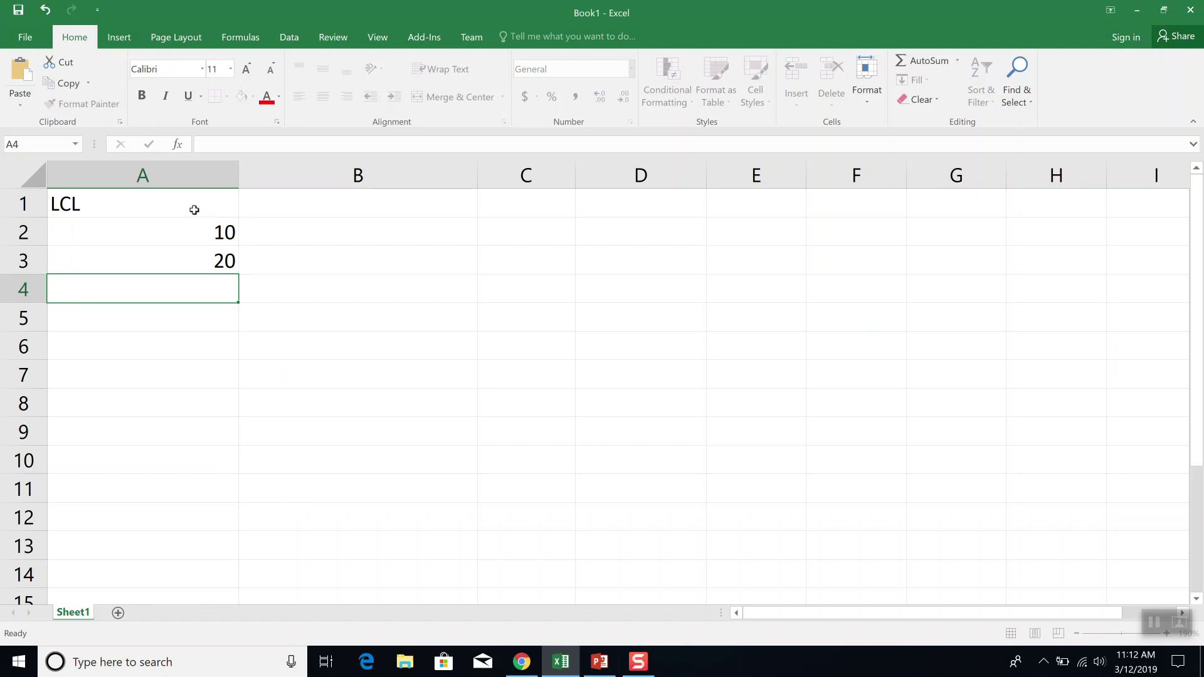
text(30)
key(Return)
text(40)
key(Return)
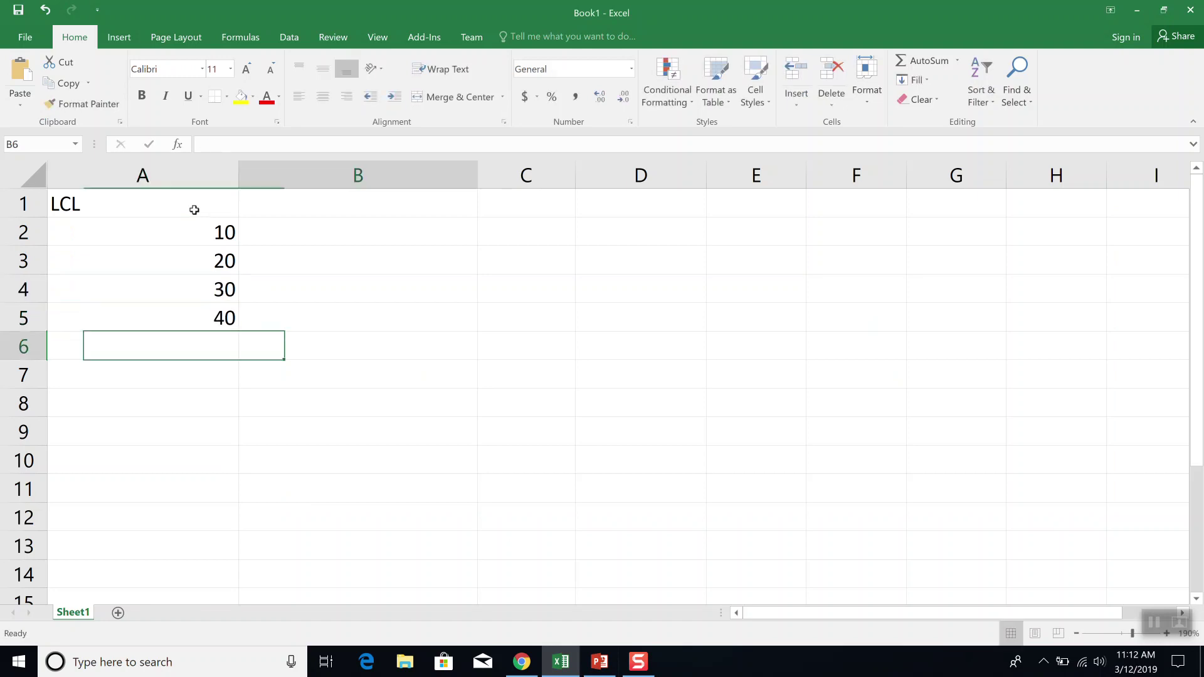
- Add UCL in B1 with upper limits 19, 29, 39, 49, then AutoFit columns A and B
key(Right)
key(Up)
key(Up)
key(Up)
key(Up)
key(Up)
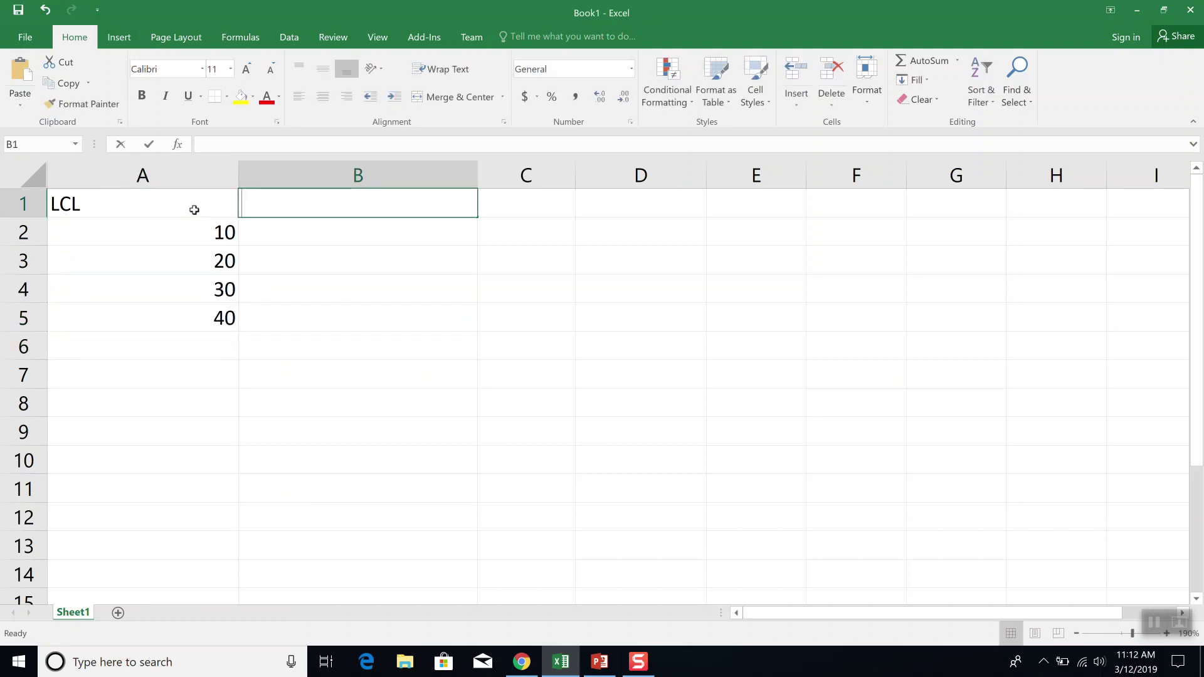
text(UCL)
key(Return)
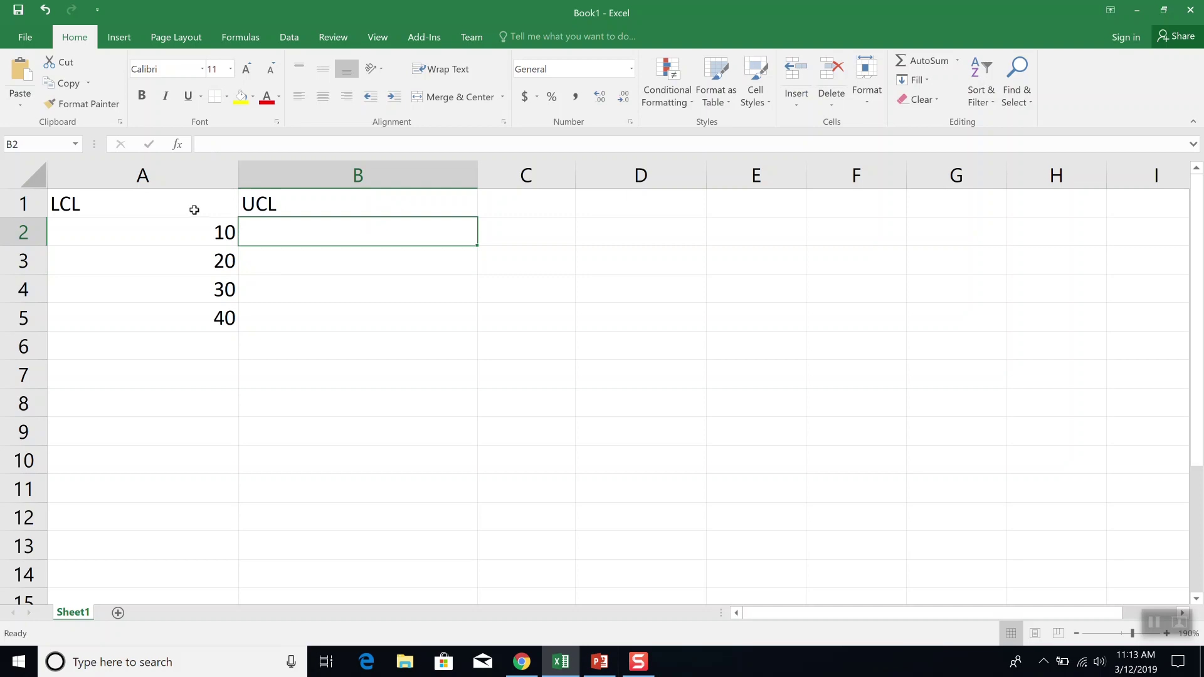
key(alt+Tab)
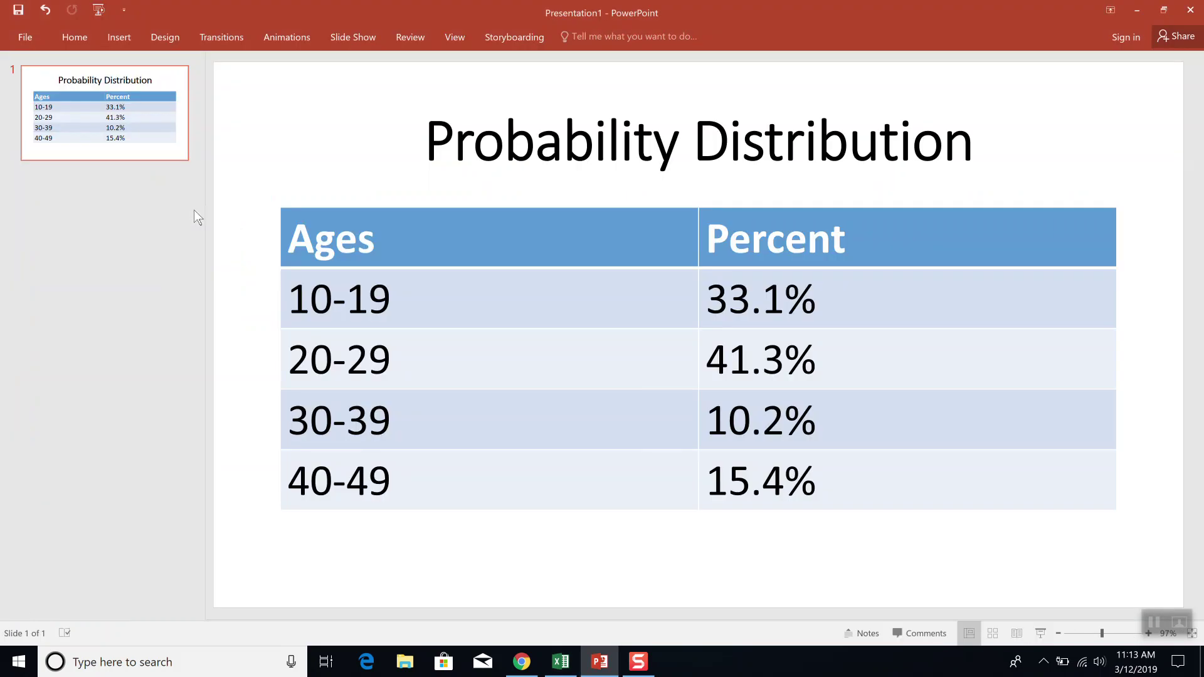
key(alt+Tab)
text(19)
key(Return)
text(29)
key(Return)
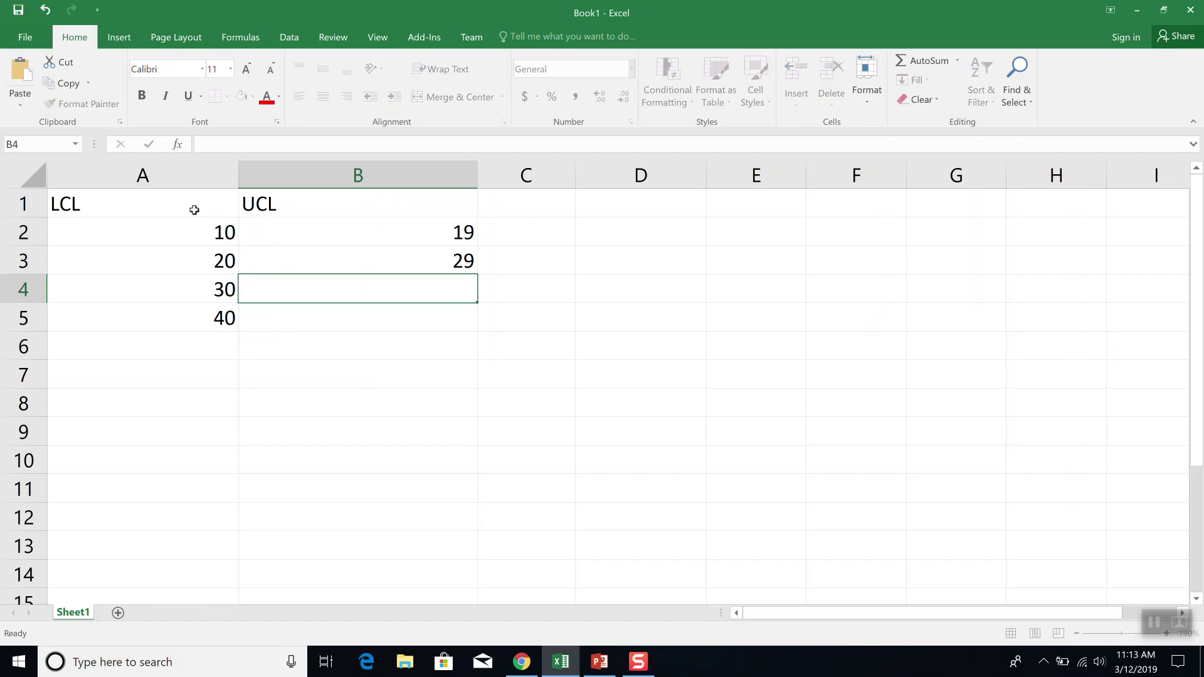
text(39)
key(Return)
text(49)
key(Return)
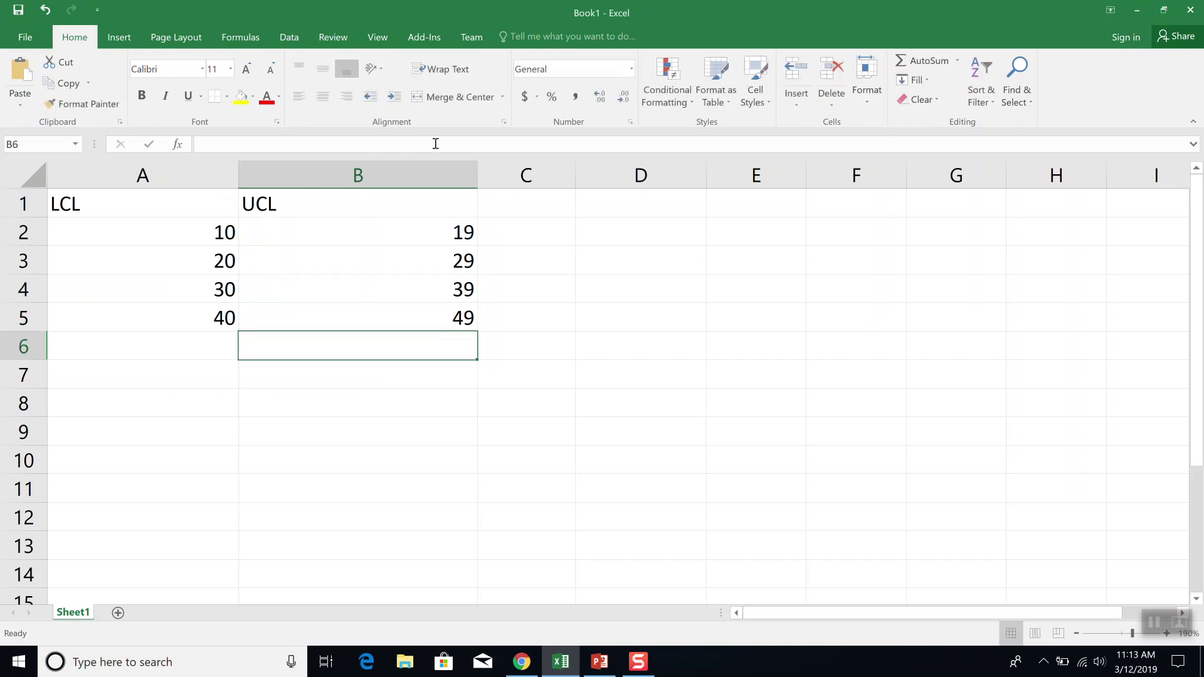
double_click(477, 174)
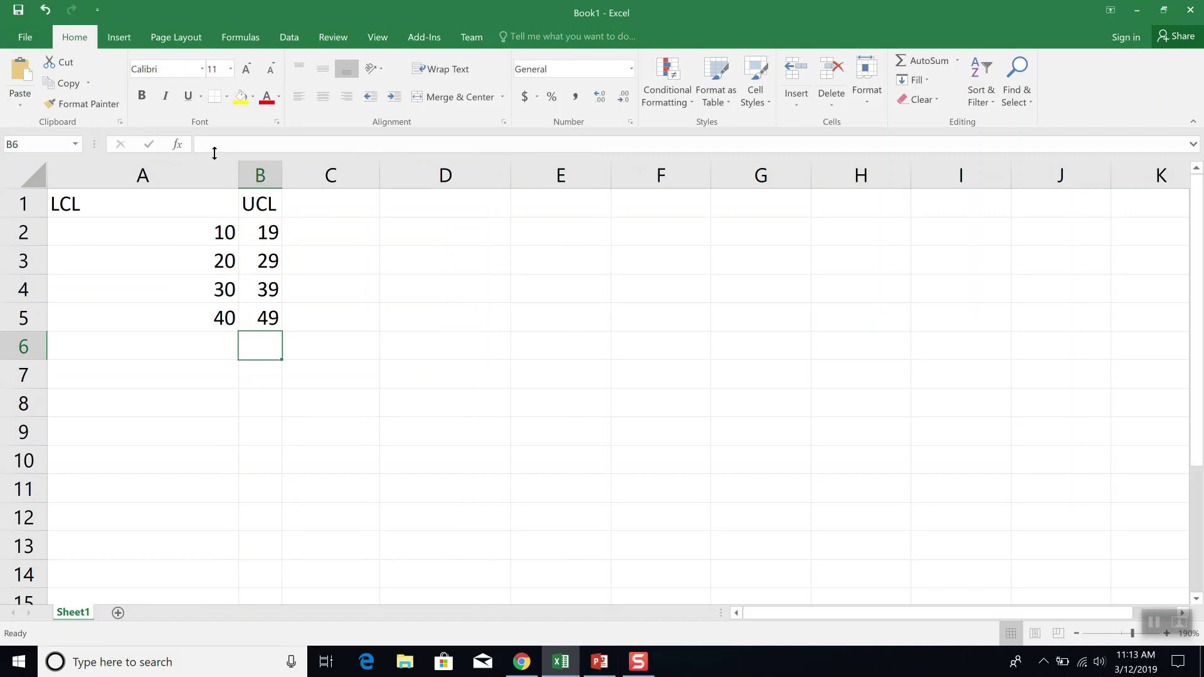
double_click(238, 175)
- Head column C 'Midpoints' and fill =(A2+B2)/2 from C2 down to C5
click(198, 205)
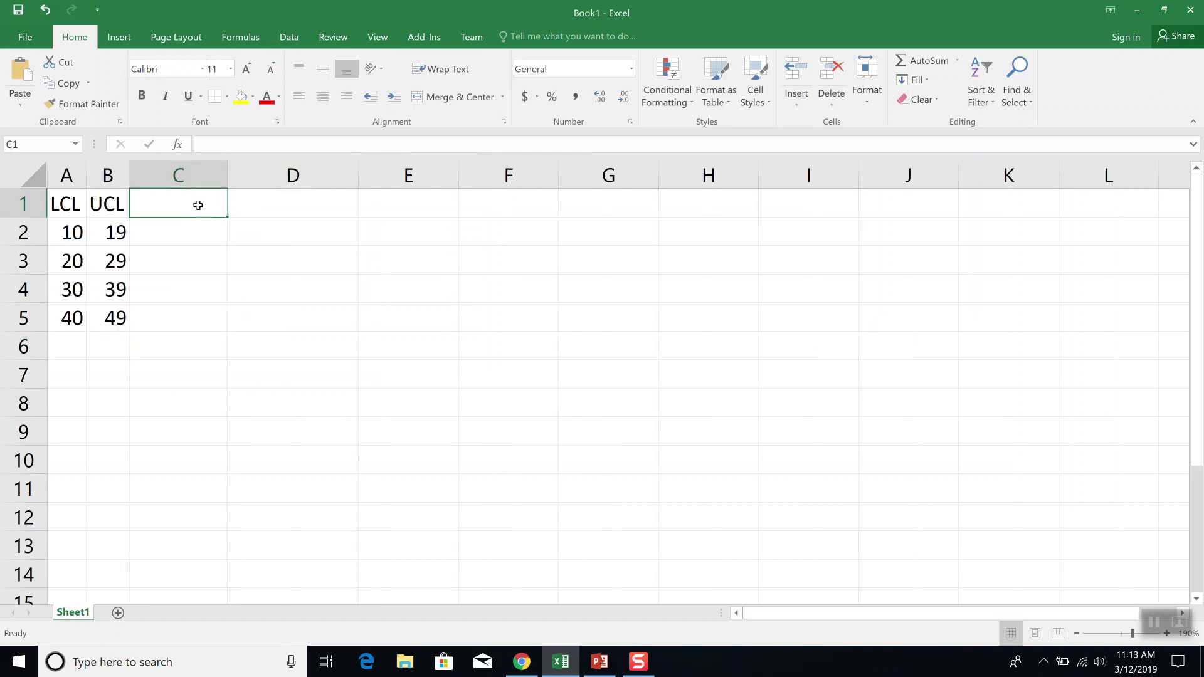
text(Midpoints)
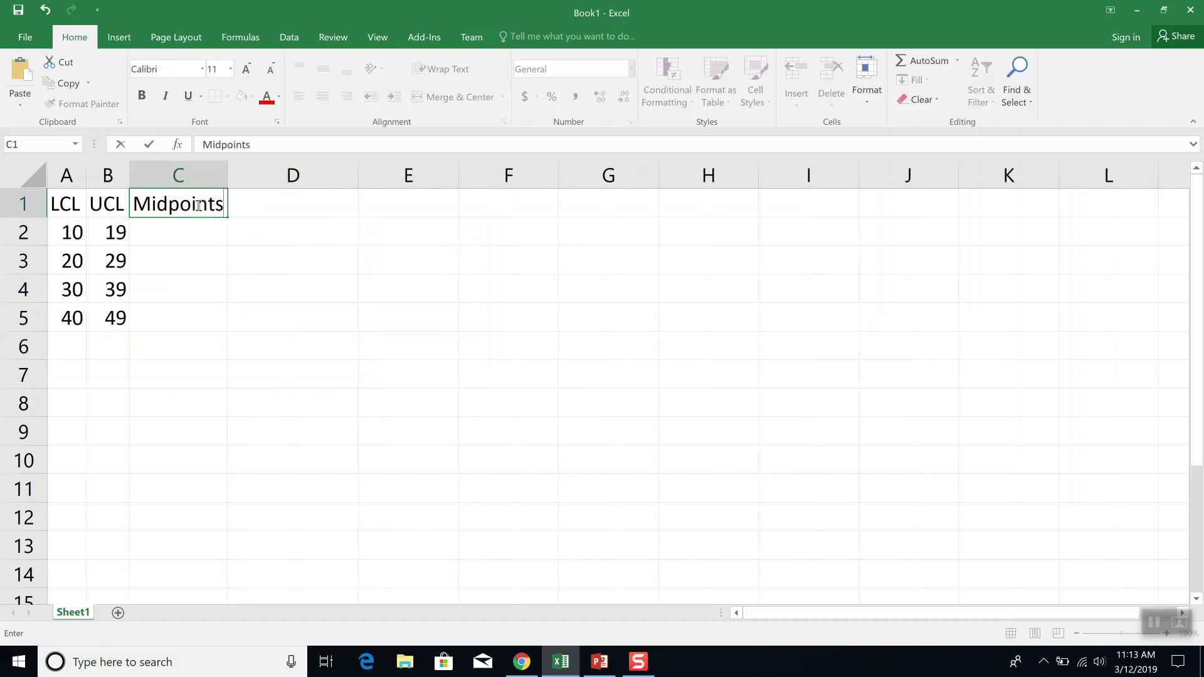
key(Return)
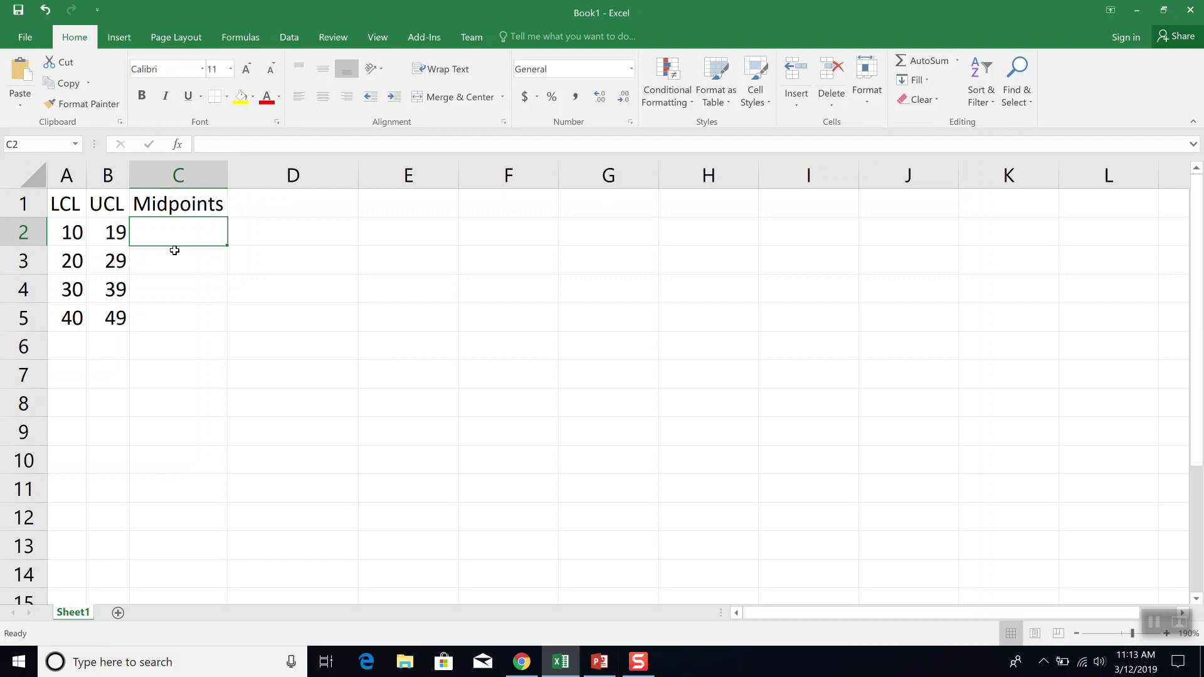
text(=()
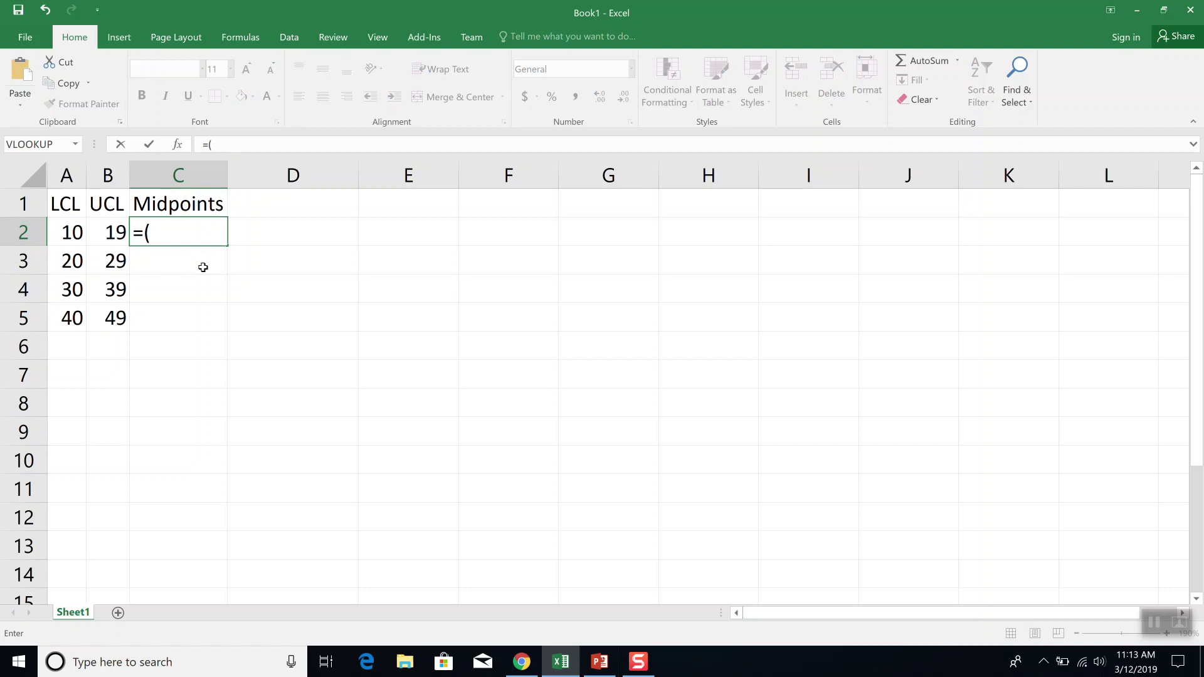
text(A2+B)
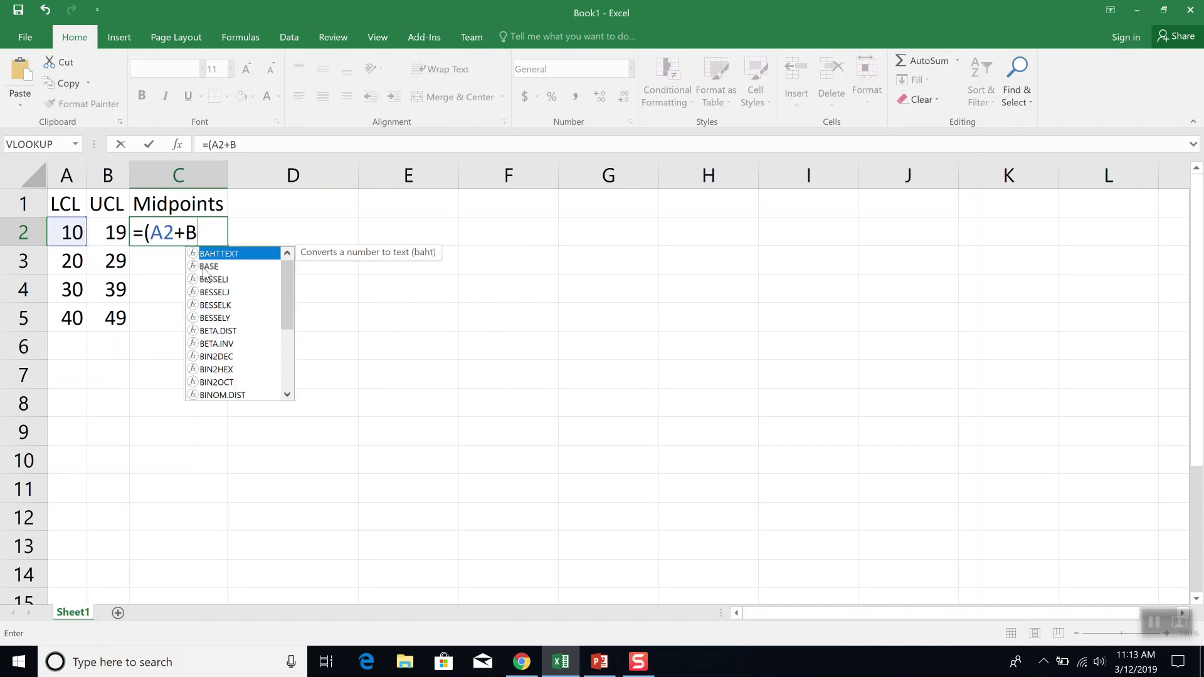
text(2)/2)
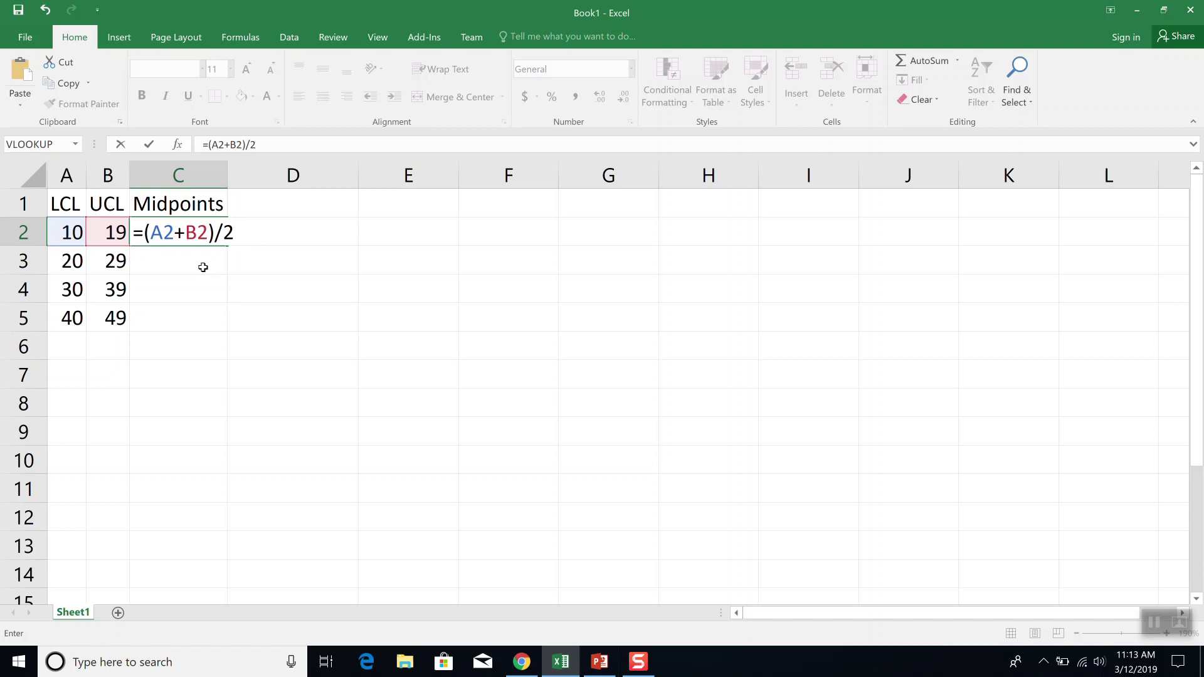
key(Return)
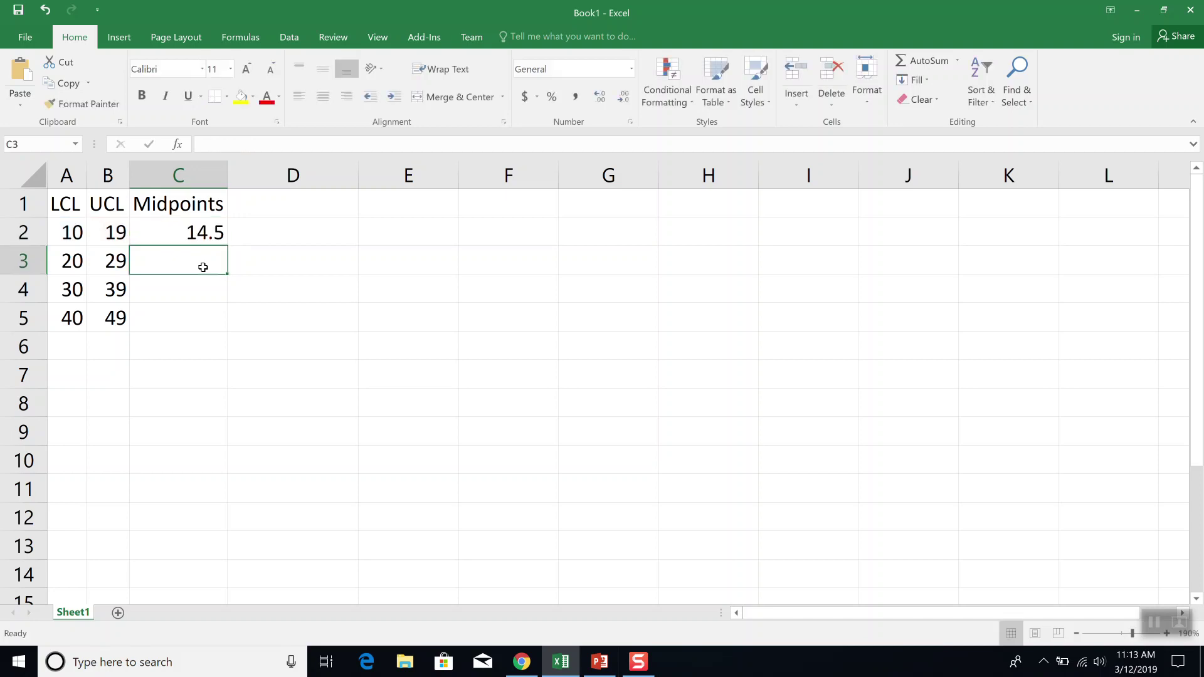
click(199, 234)
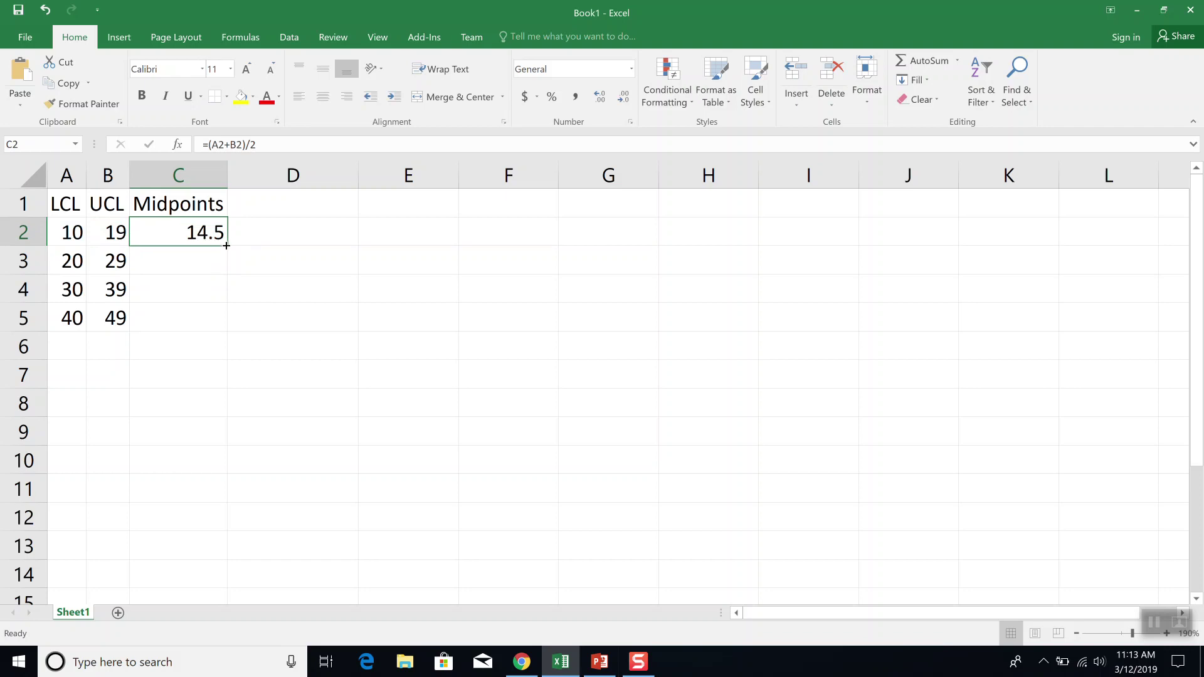
drag(227, 246, 233, 336)
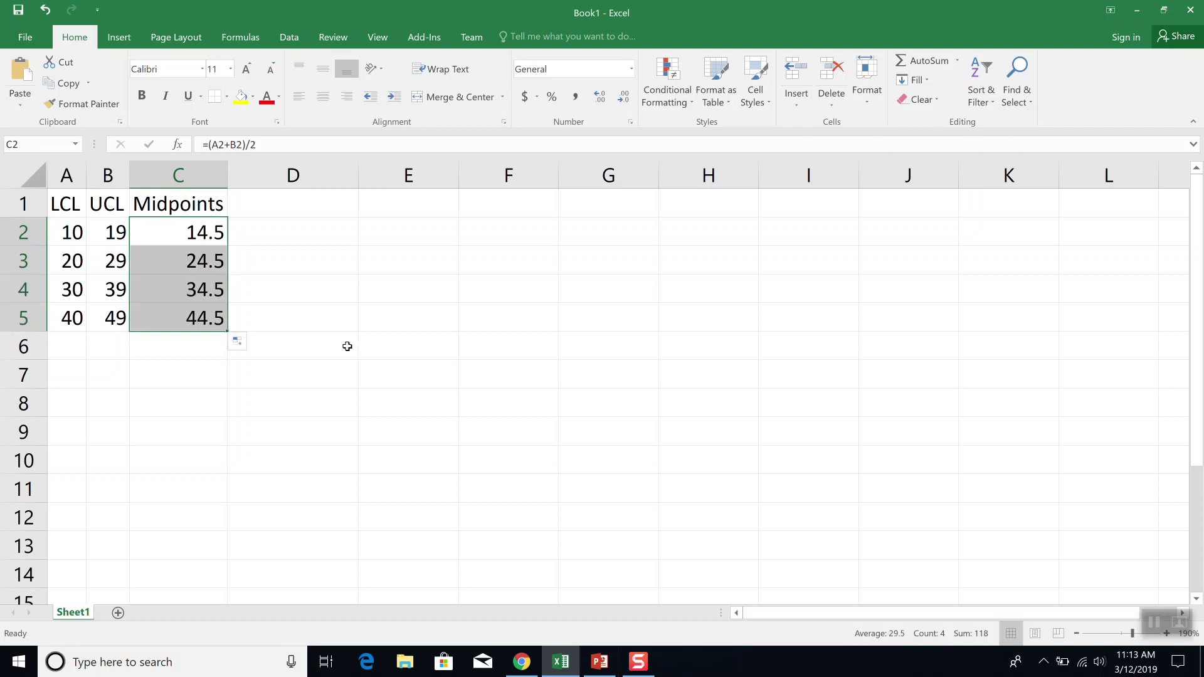
click(295, 210)
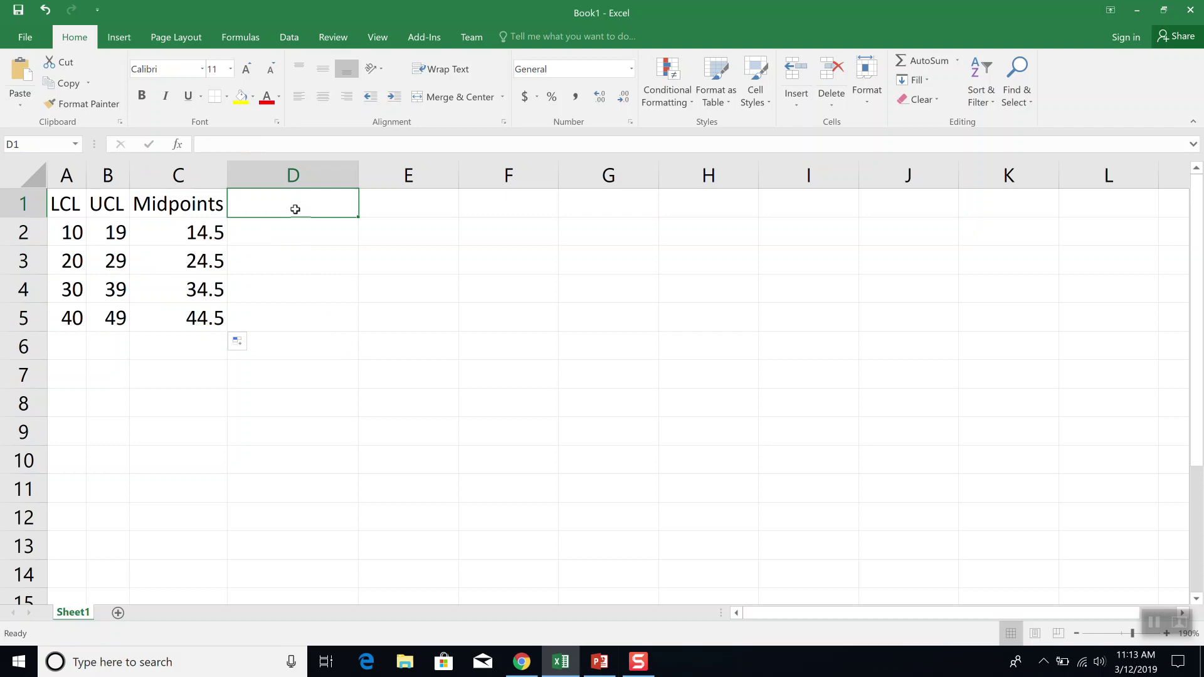
- Add the Percents heading in D1 with 33.1 and 41.3 below, read from the slide
text(Percents)
key(Return)
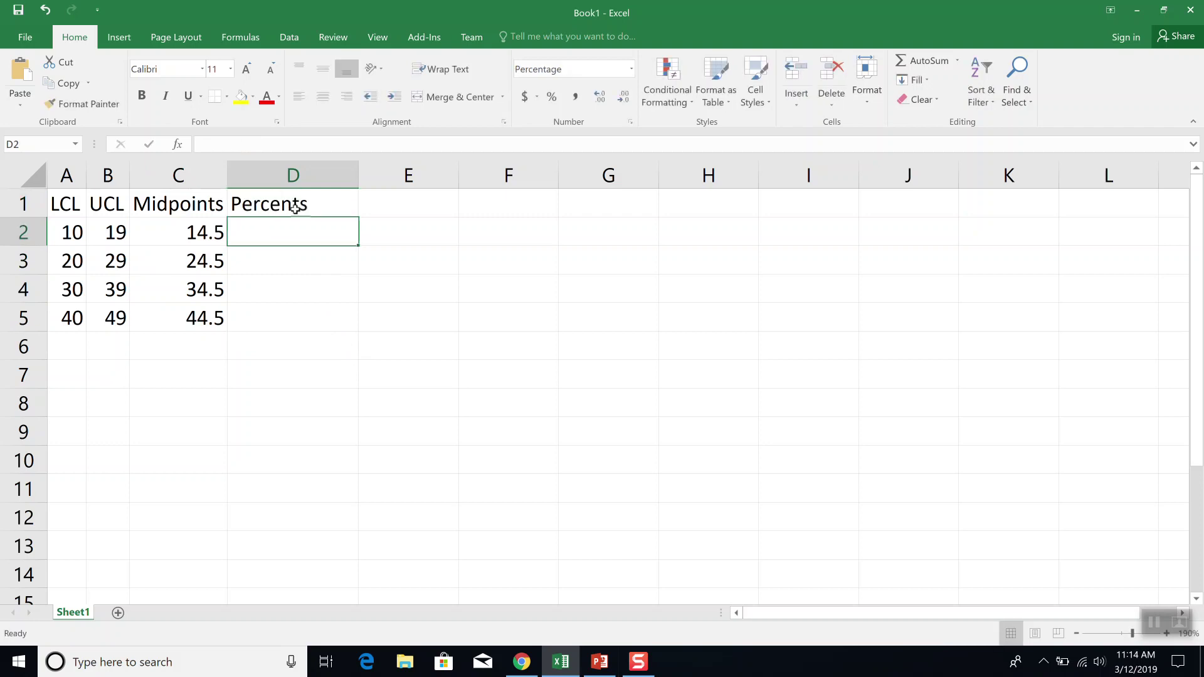
key(alt+Tab)
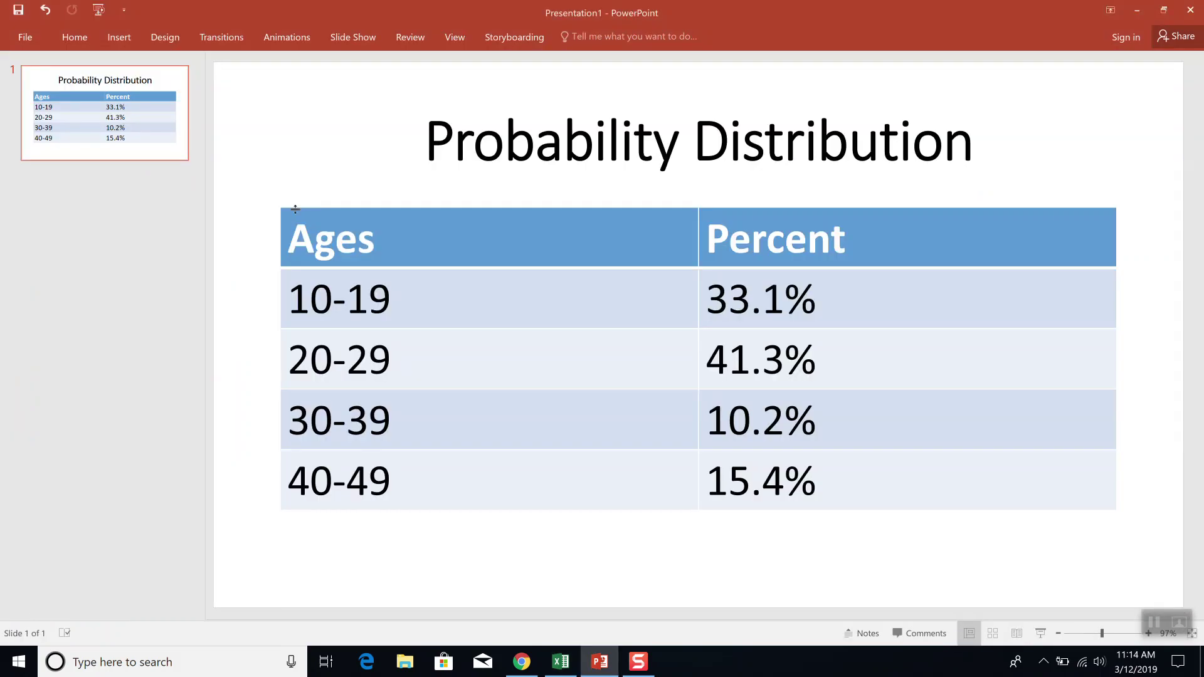
key(alt+Tab)
text(33.1)
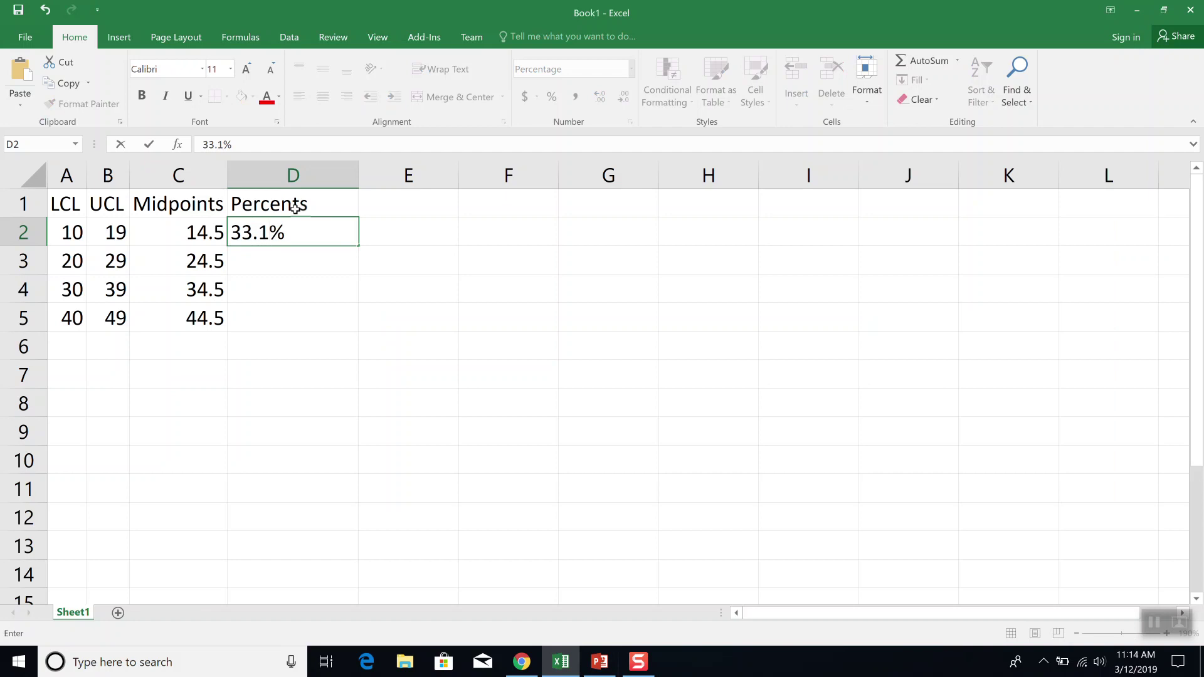
key(Return)
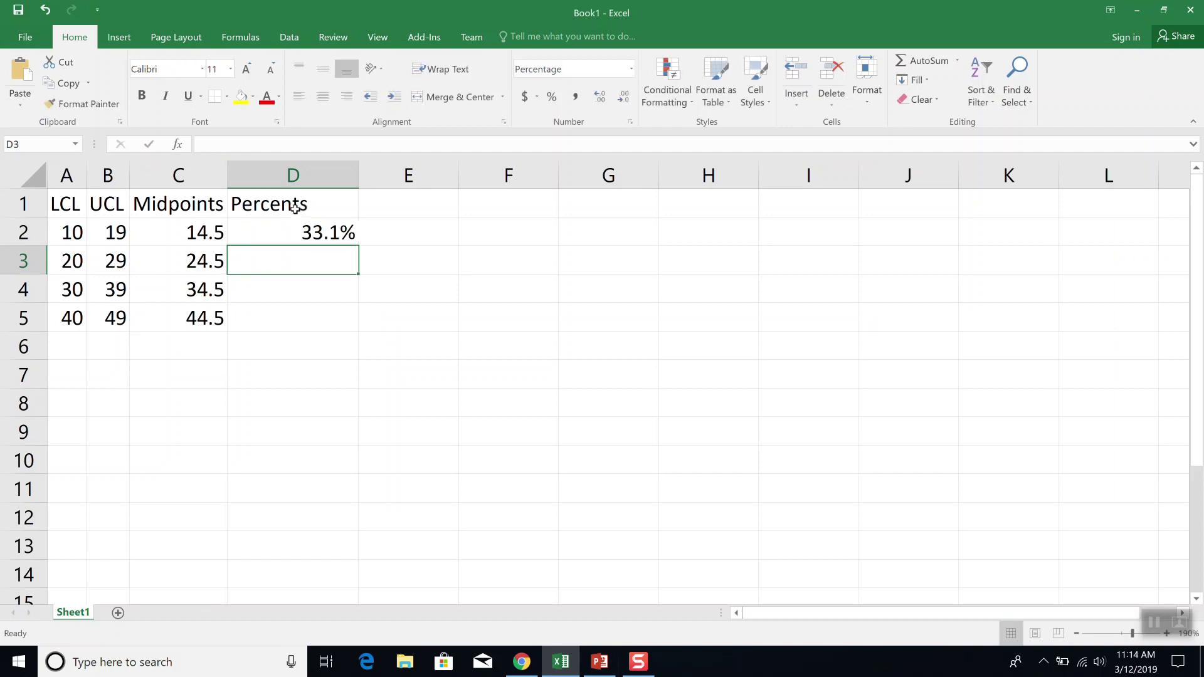
key(alt+Tab)
key(alt+Tab)
text(41.3)
key(Return)
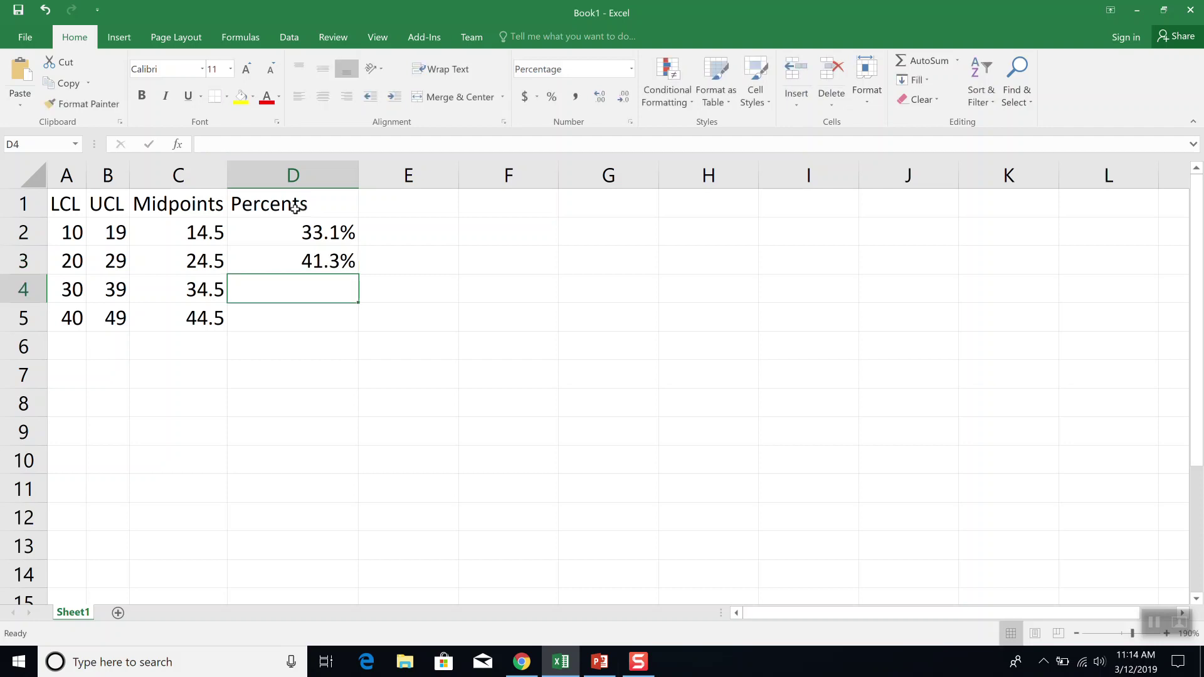
- Enter the remaining percents 10.2 in D4 and 15.4 in D5
key(alt+Tab)
key(alt+Tab)
text(10.2)
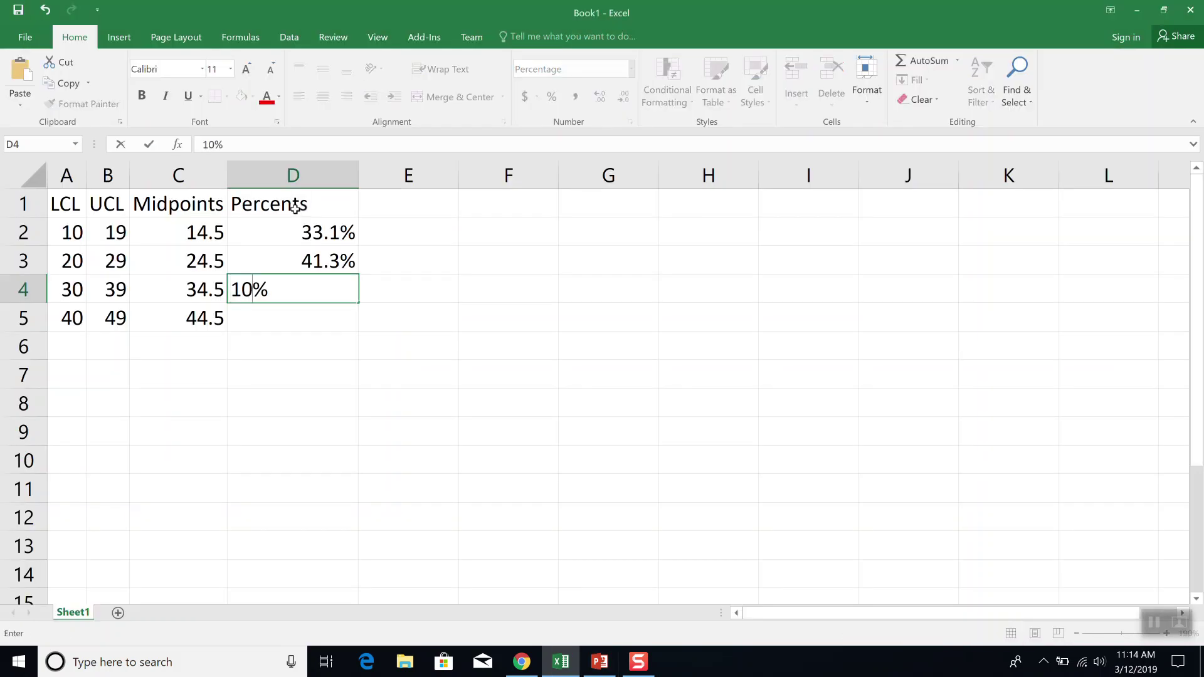
key(Return)
key(alt+Tab)
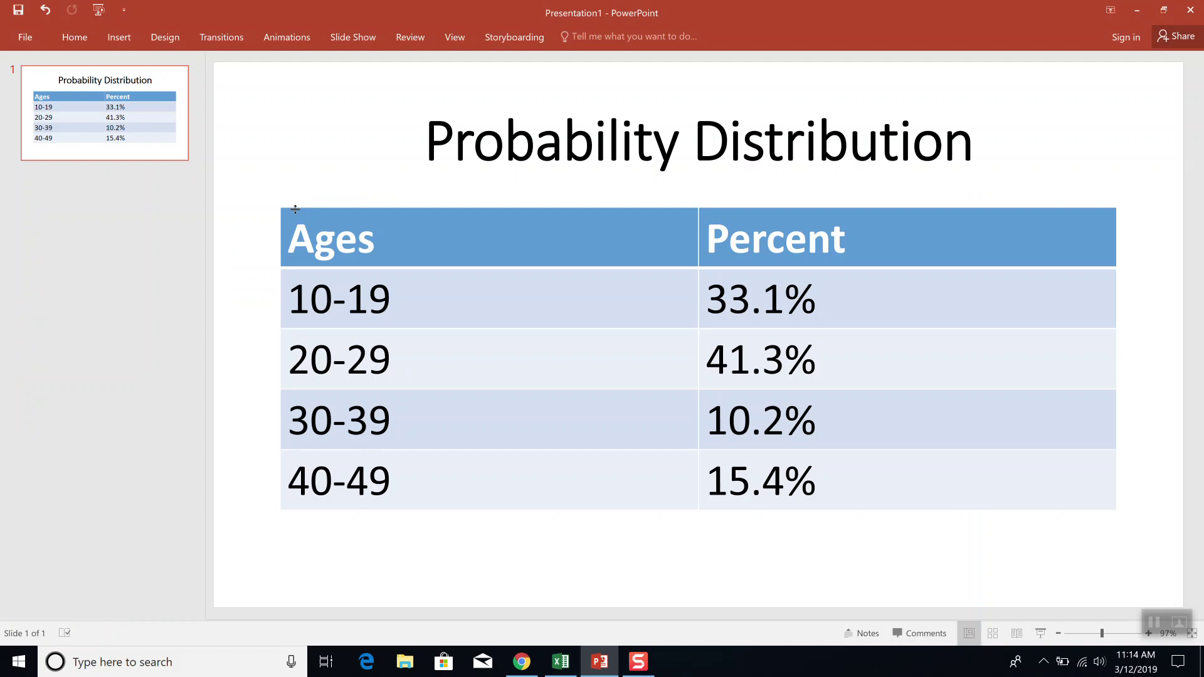
key(alt+Tab)
text(15.4)
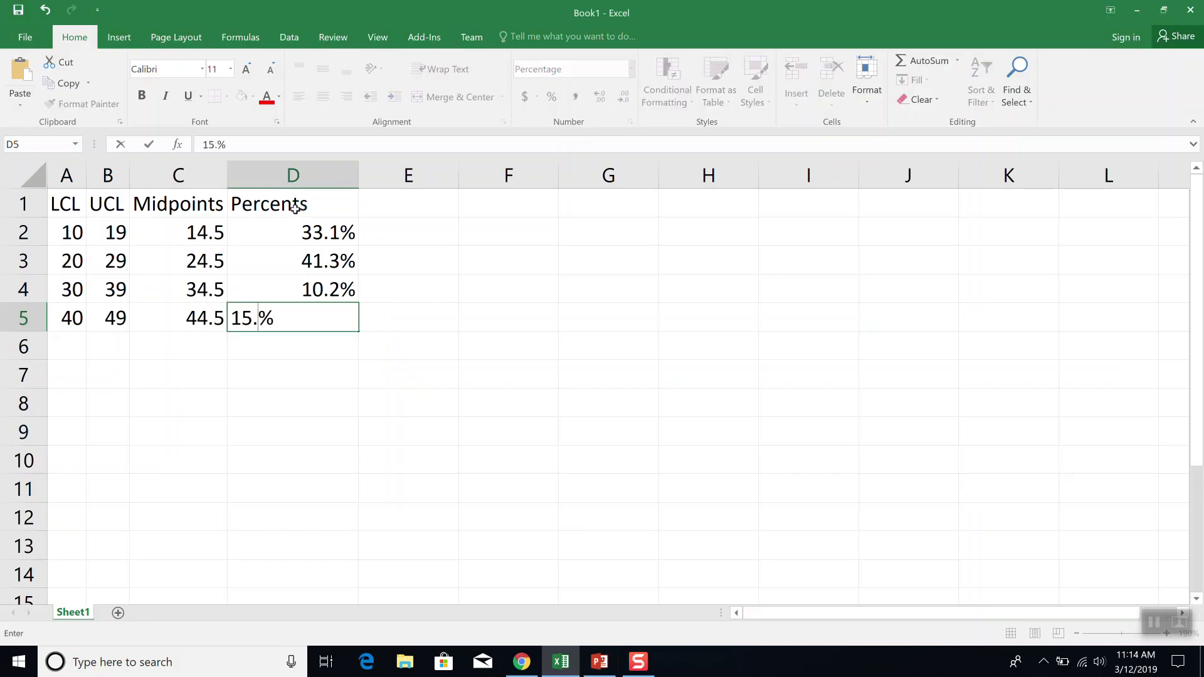
key(Return)
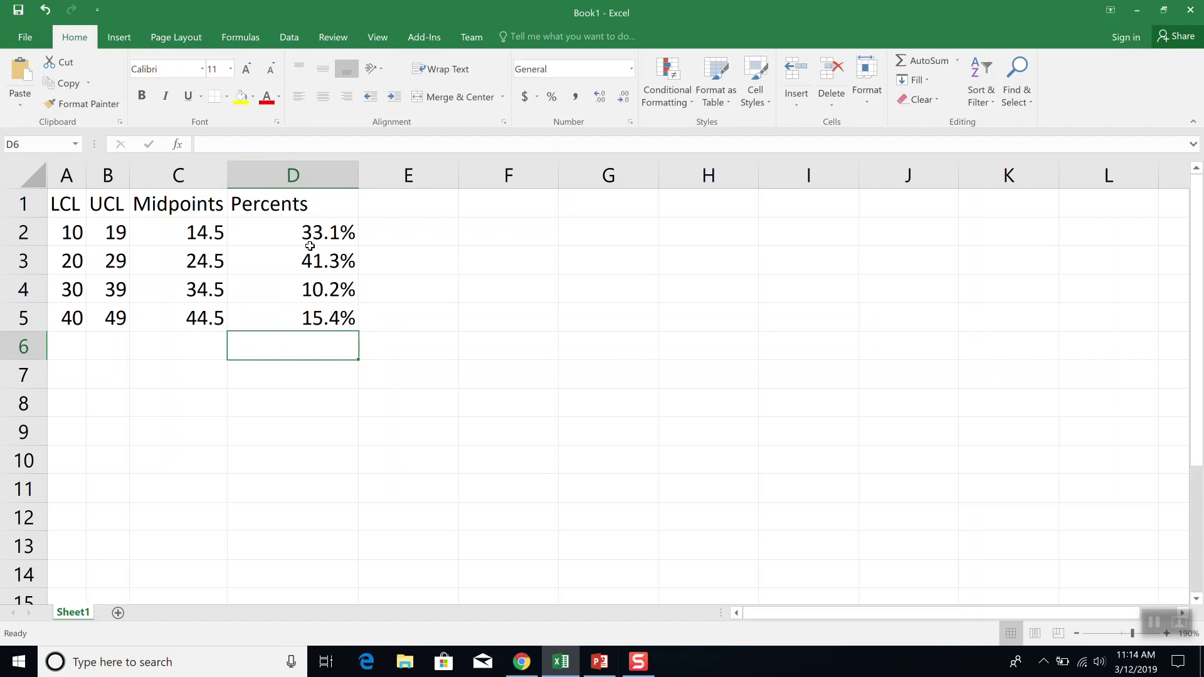
- Select the percents D2:D5 and open the Insert tab's column chart list
drag(300, 225, 299, 307)
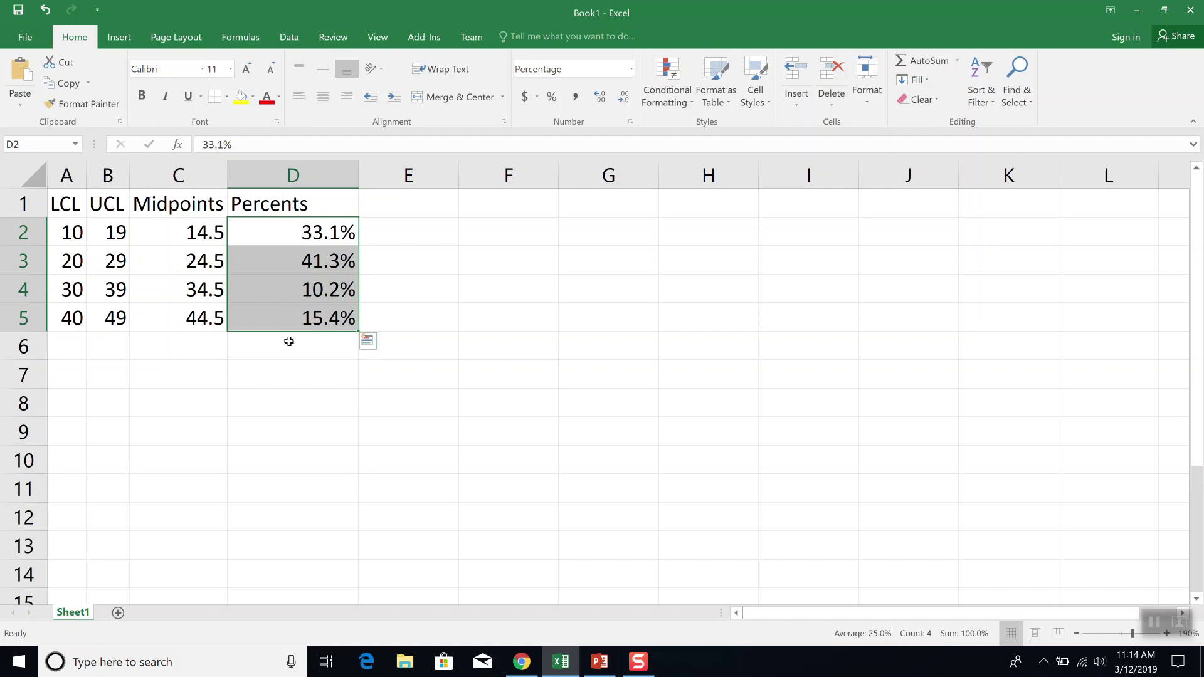
click(126, 32)
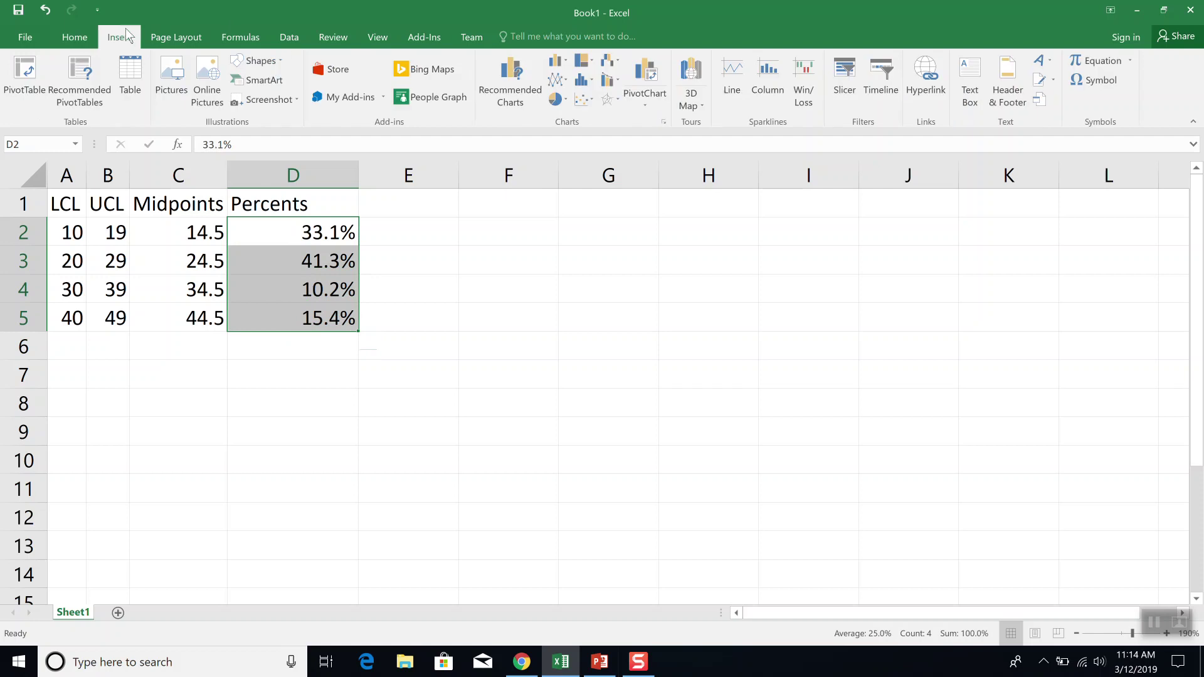
click(565, 66)
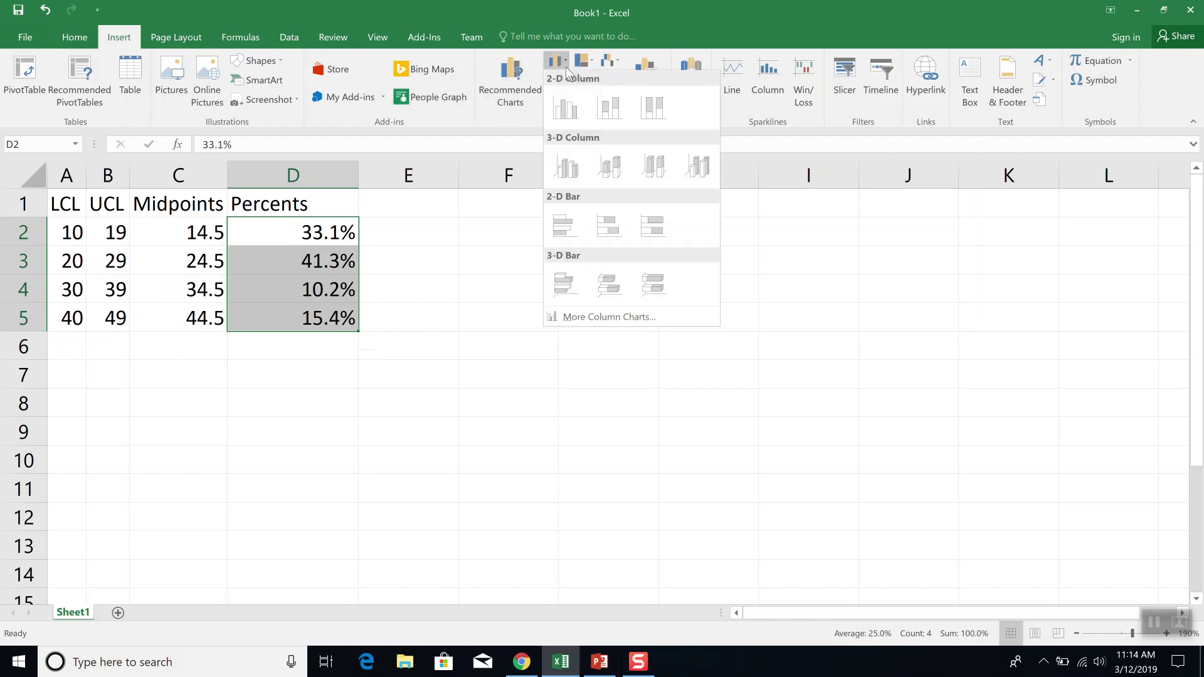
- Insert a clustered column chart of the percents, move it right of column D, and apply Style 4
click(567, 107)
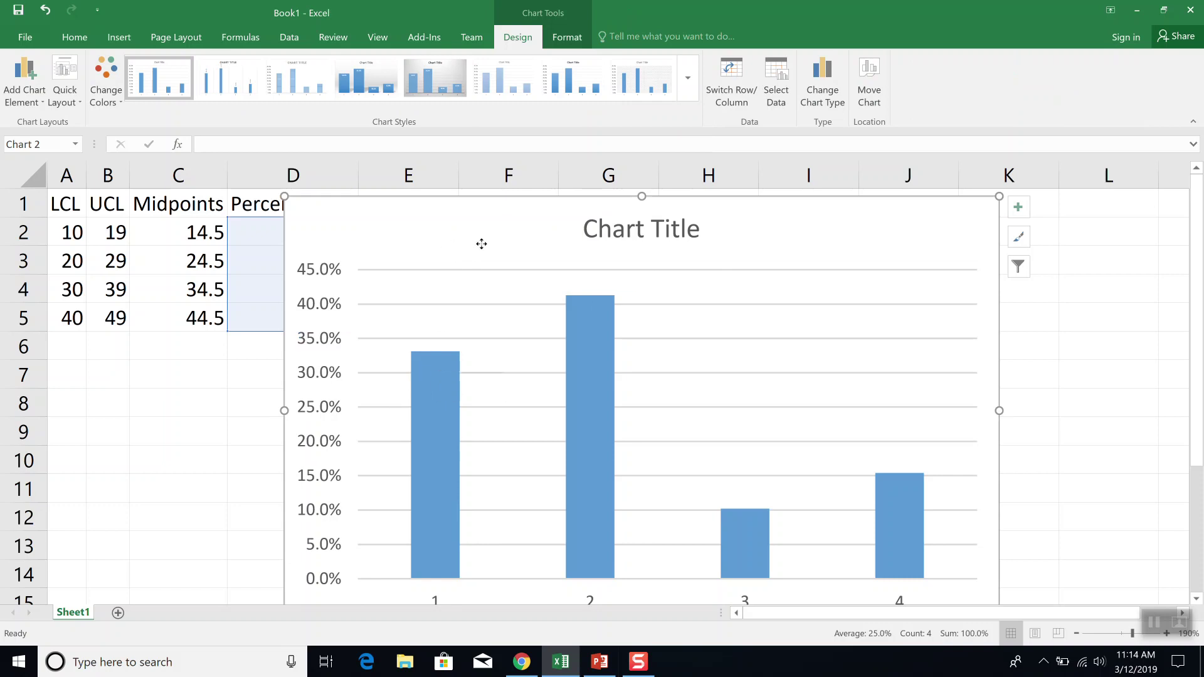
drag(452, 243, 529, 242)
mouse_move(512, 359)
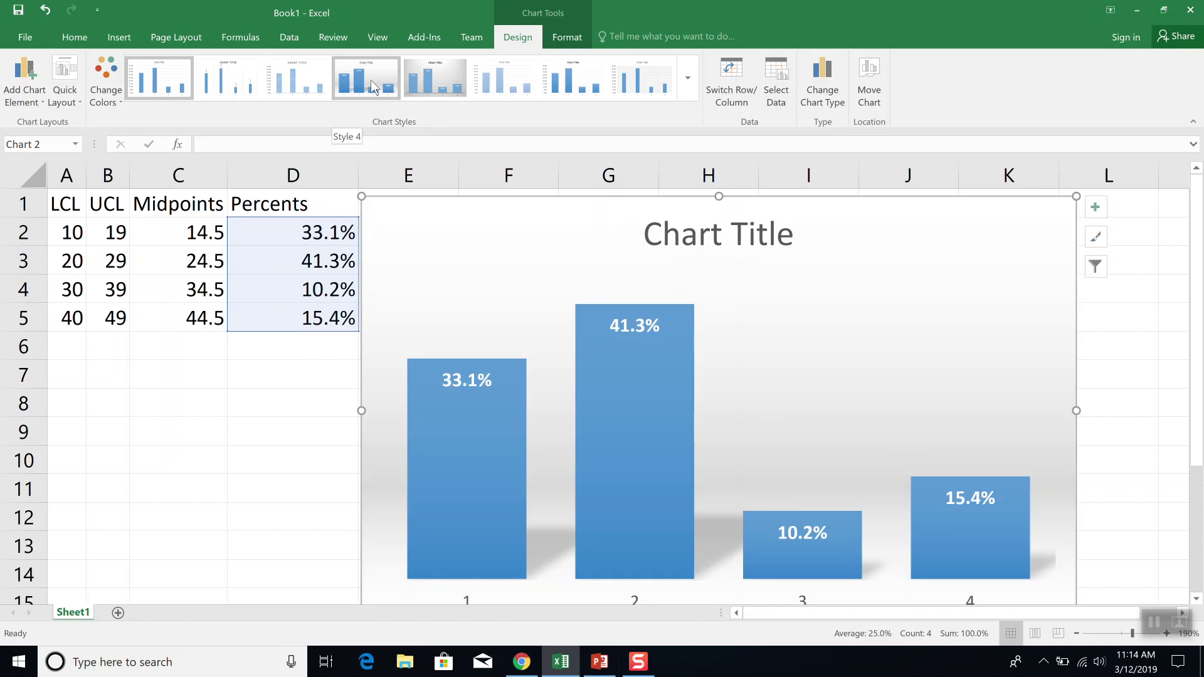
click(371, 80)
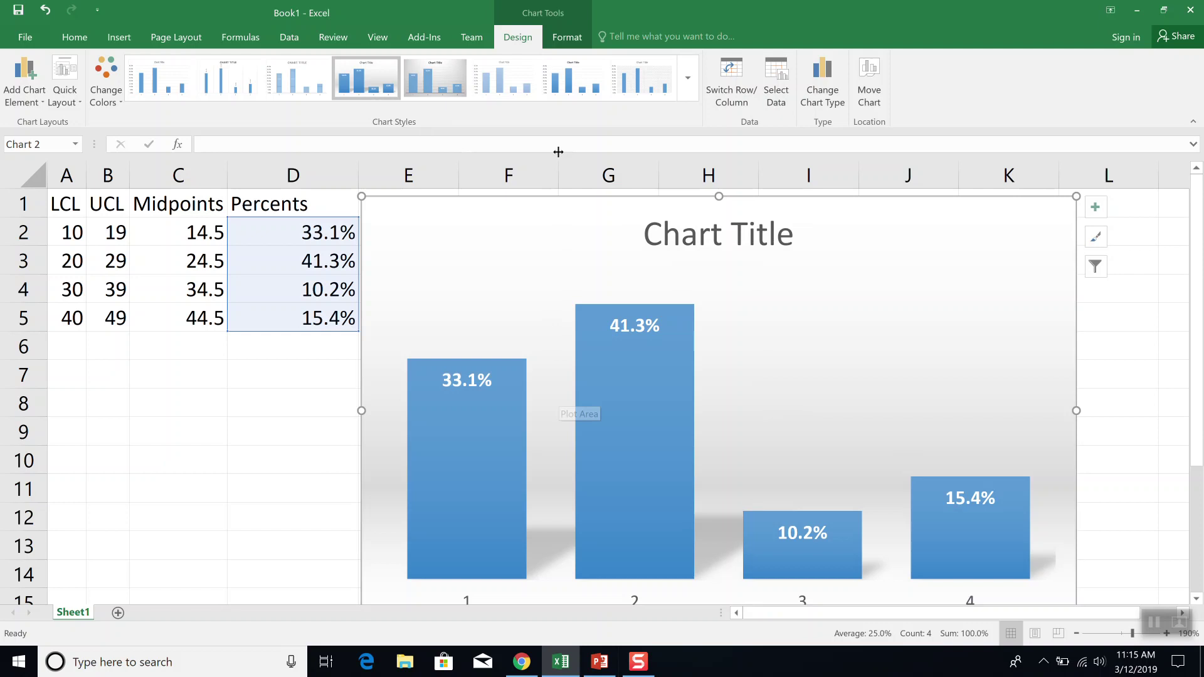
click(571, 39)
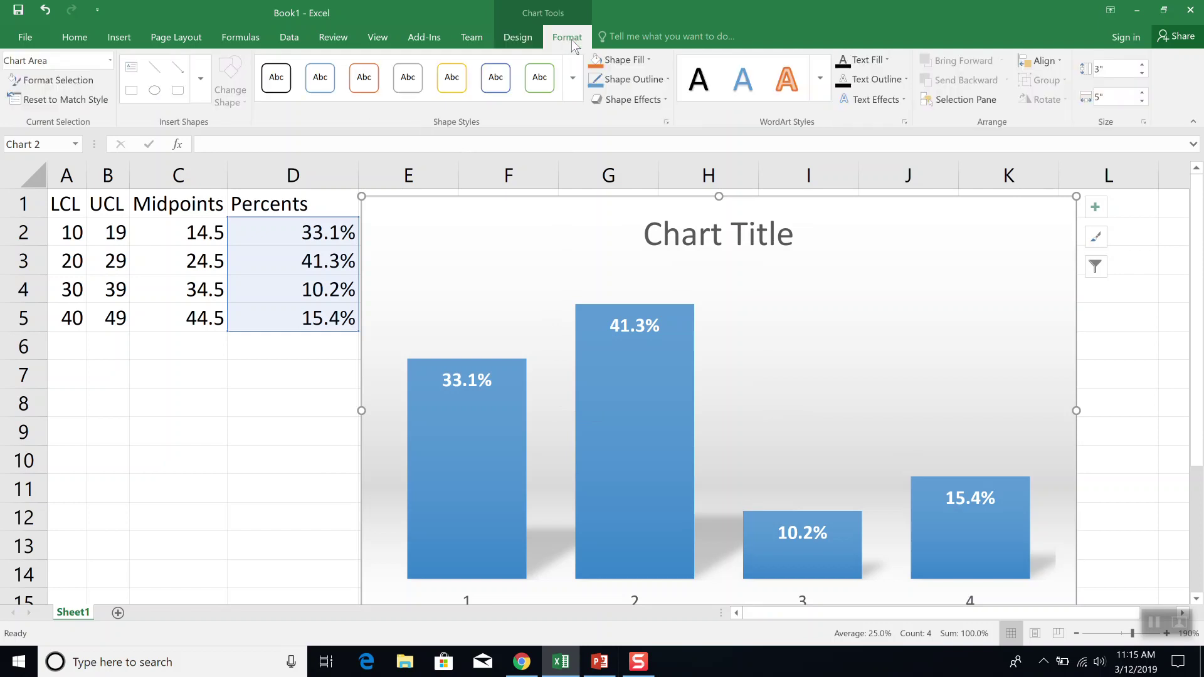
click(506, 37)
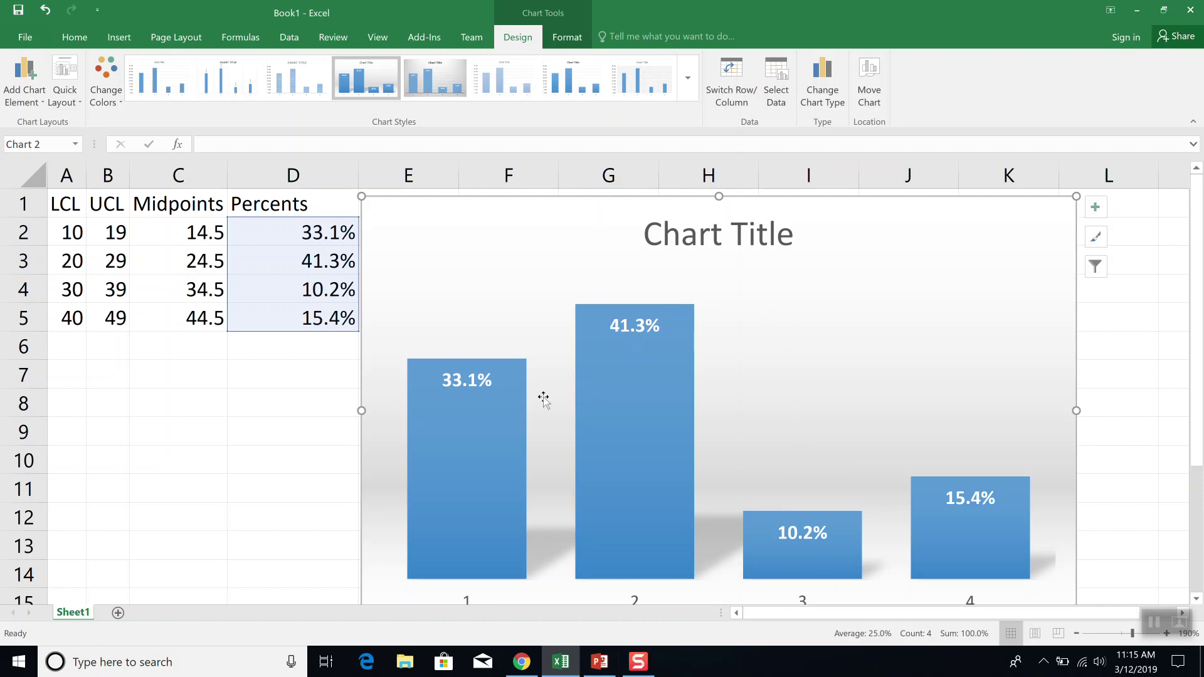
- Apply chart Style 6 for light outlined, labelled bars with a percent value axis
click(387, 407)
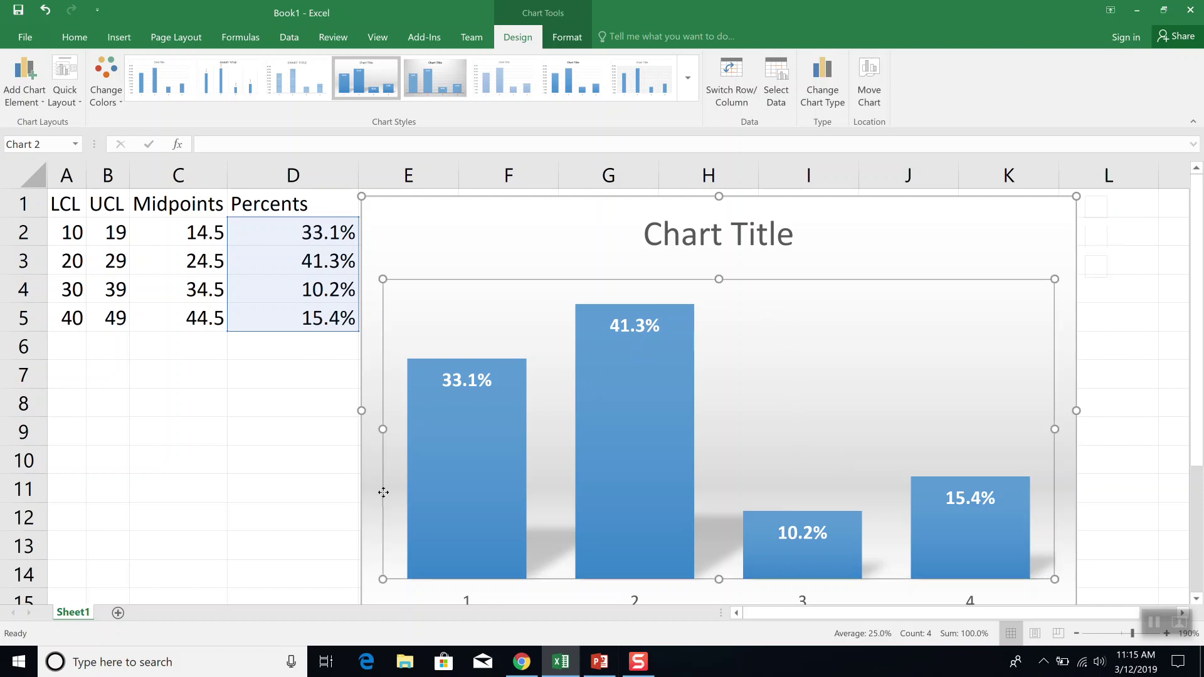
scroll(378, 476, down, 1)
click(395, 528)
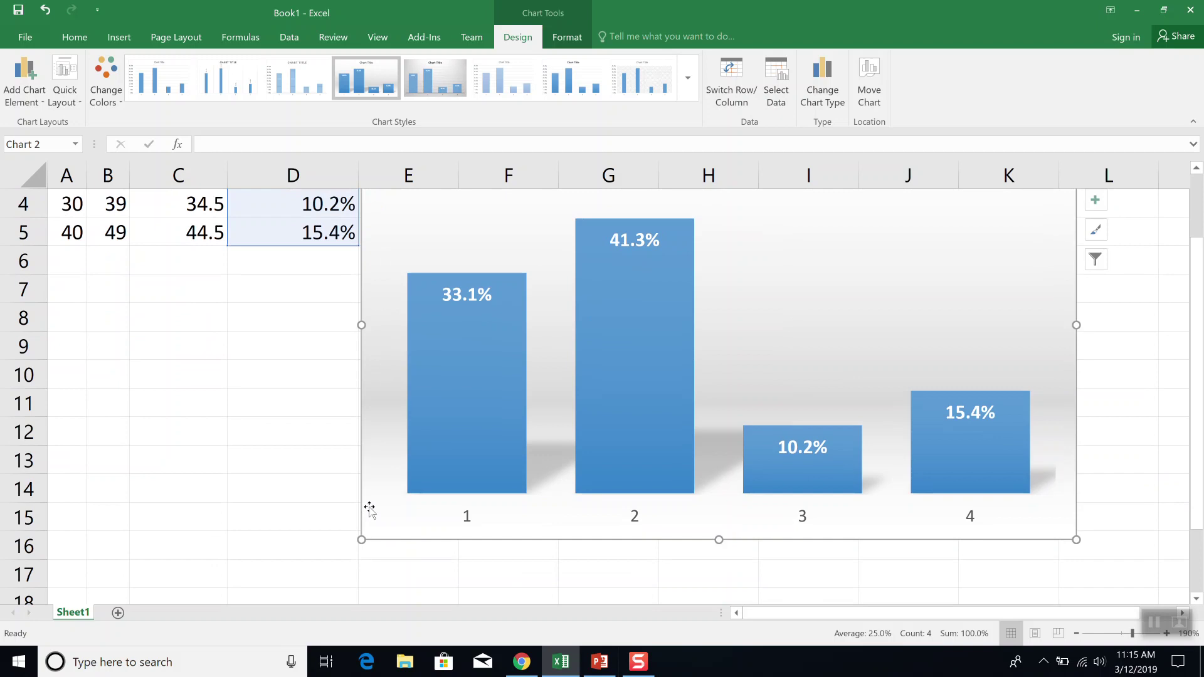
scroll(390, 489, up, 1)
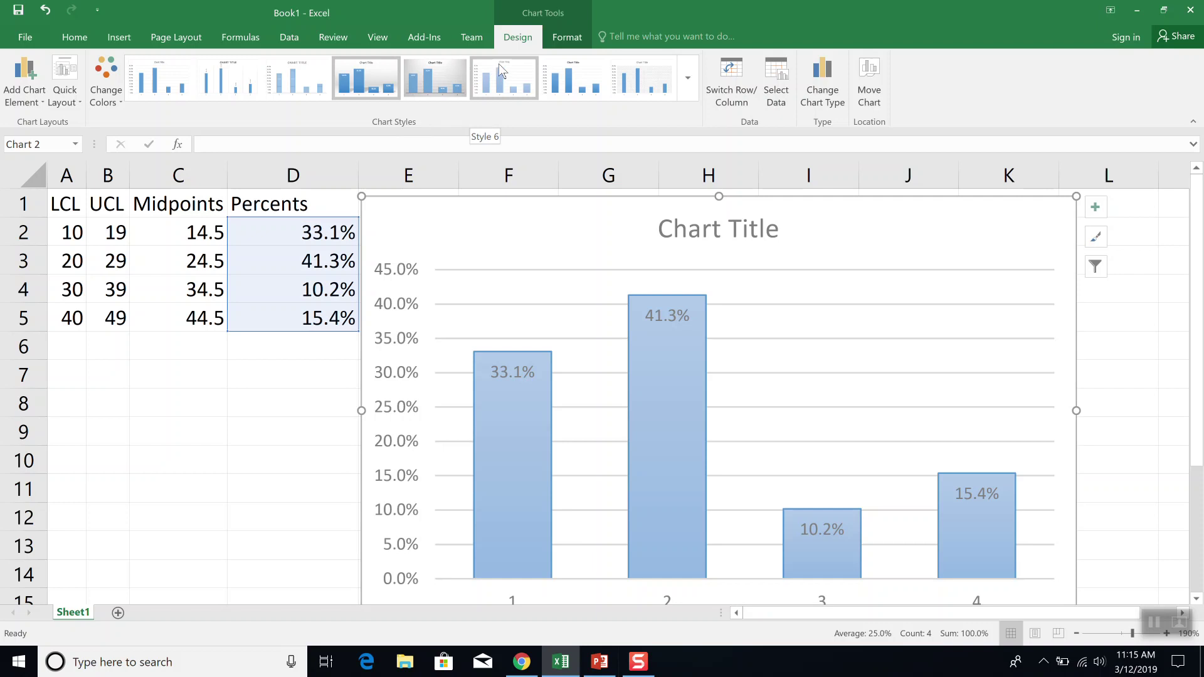
click(500, 66)
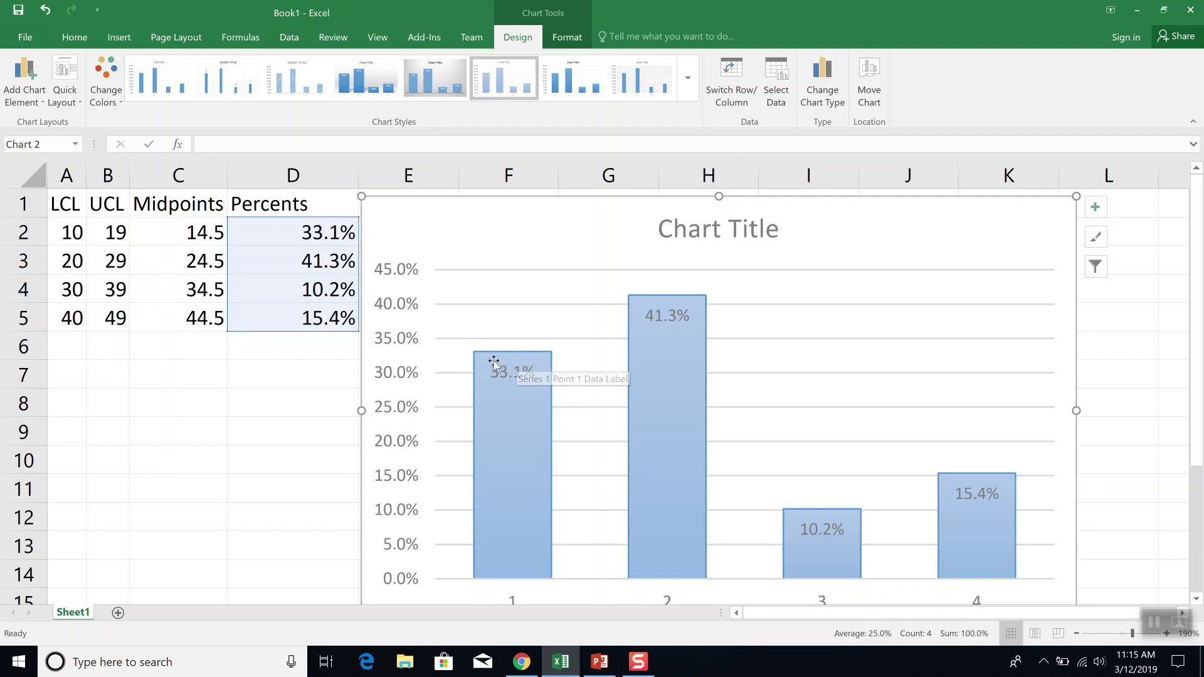
scroll(630, 404, down, 1)
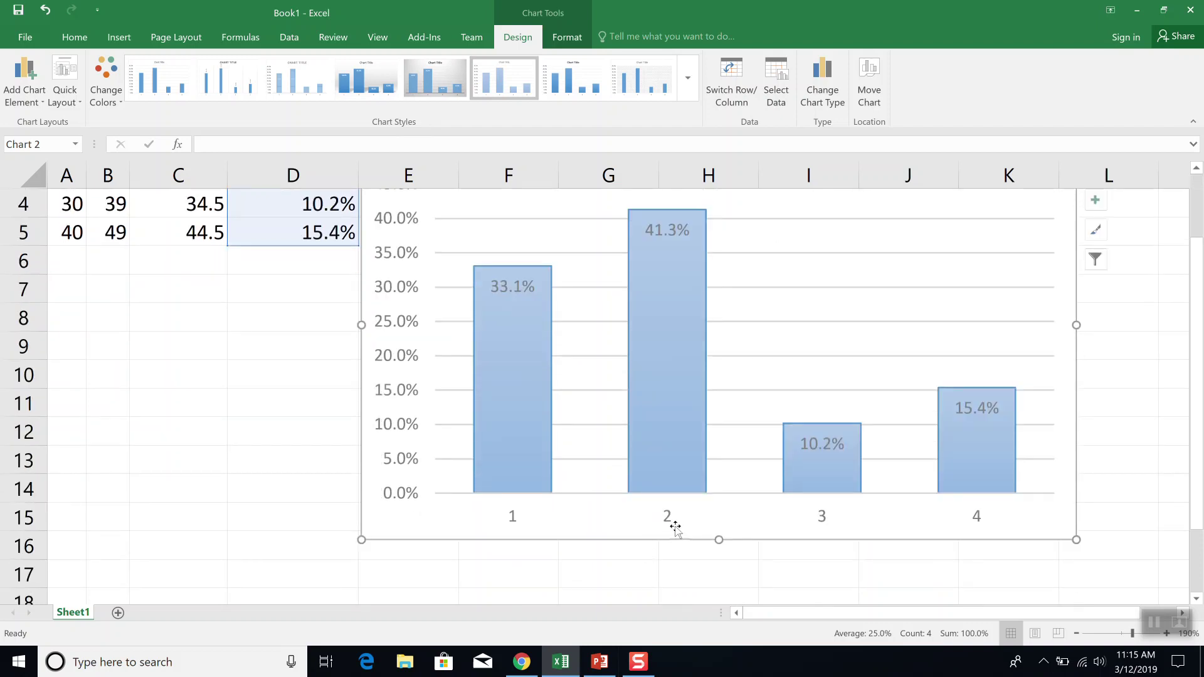
click(666, 517)
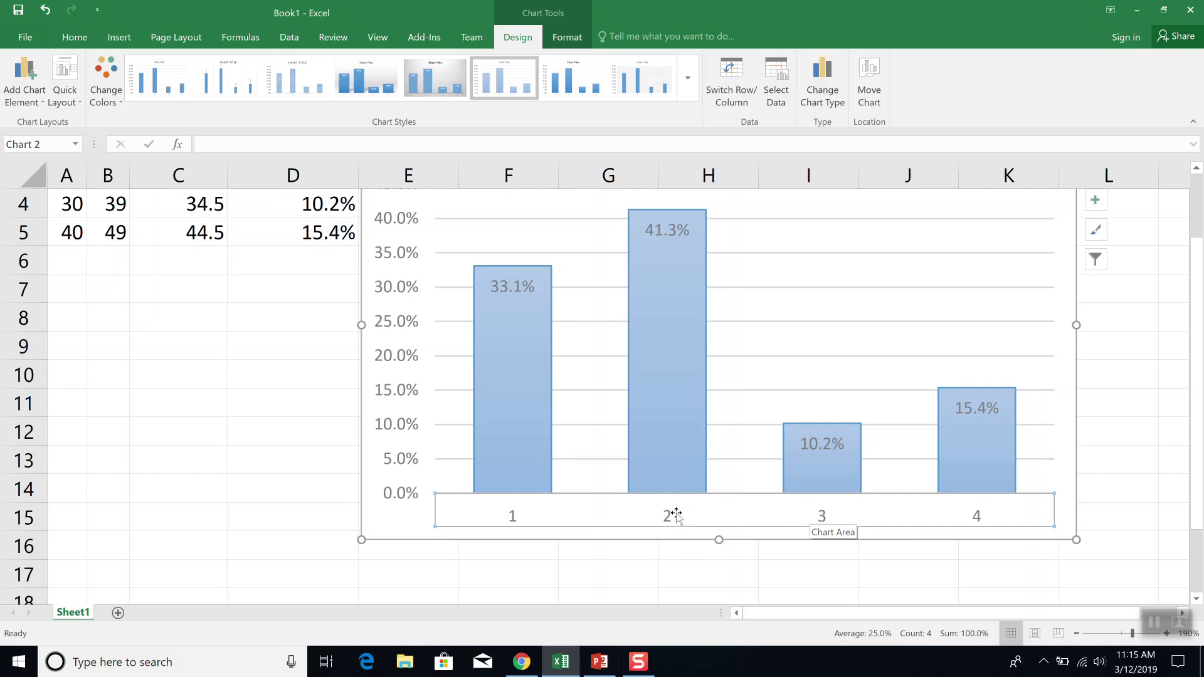
- Set the chart's horizontal axis labels to the midpoints in C2:C5 through Select Data
right_click(713, 514)
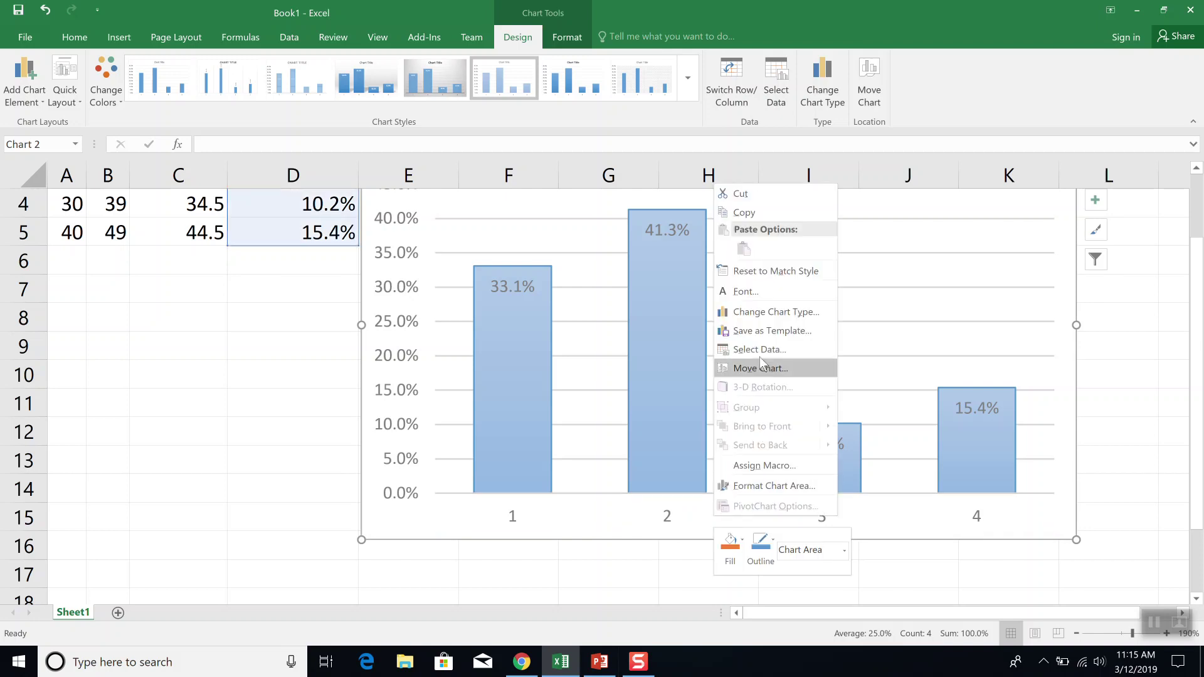
click(770, 362)
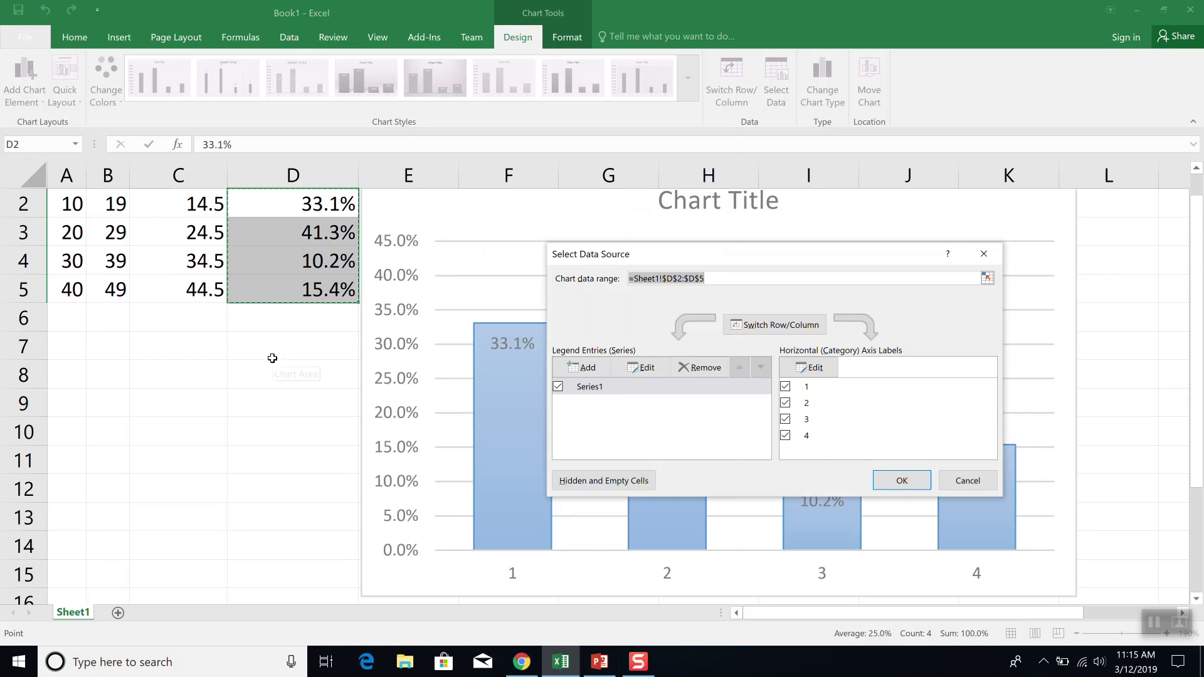
scroll(272, 358, up, 1)
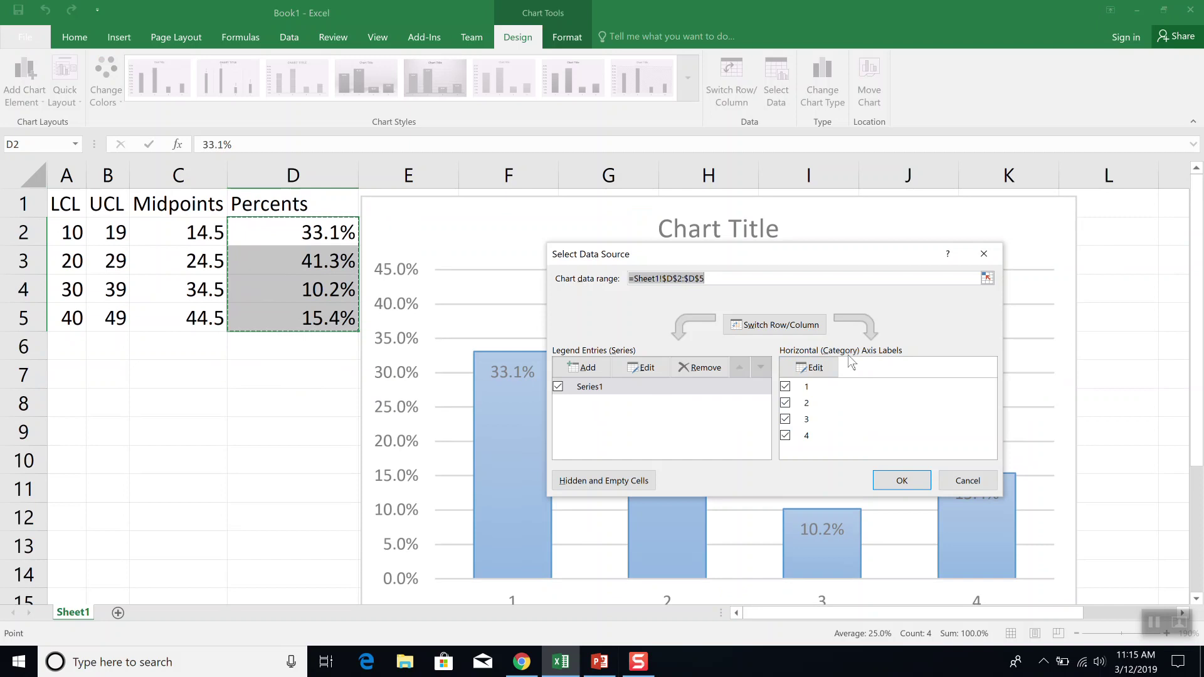
click(815, 367)
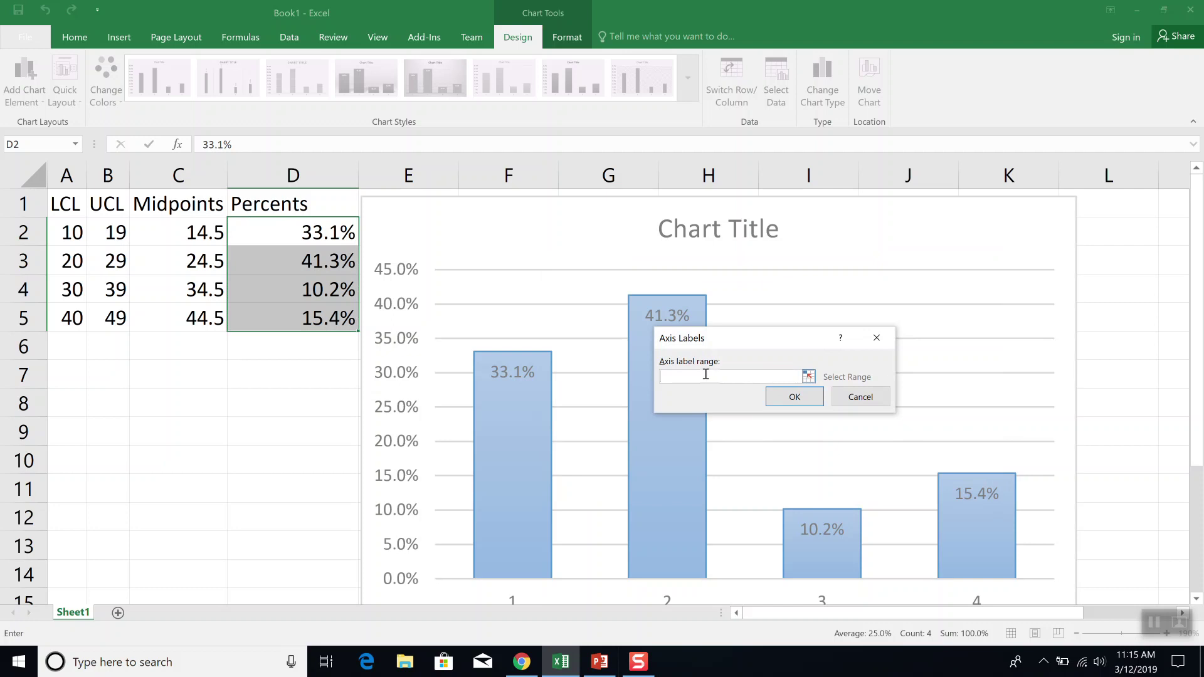
drag(165, 229, 167, 318)
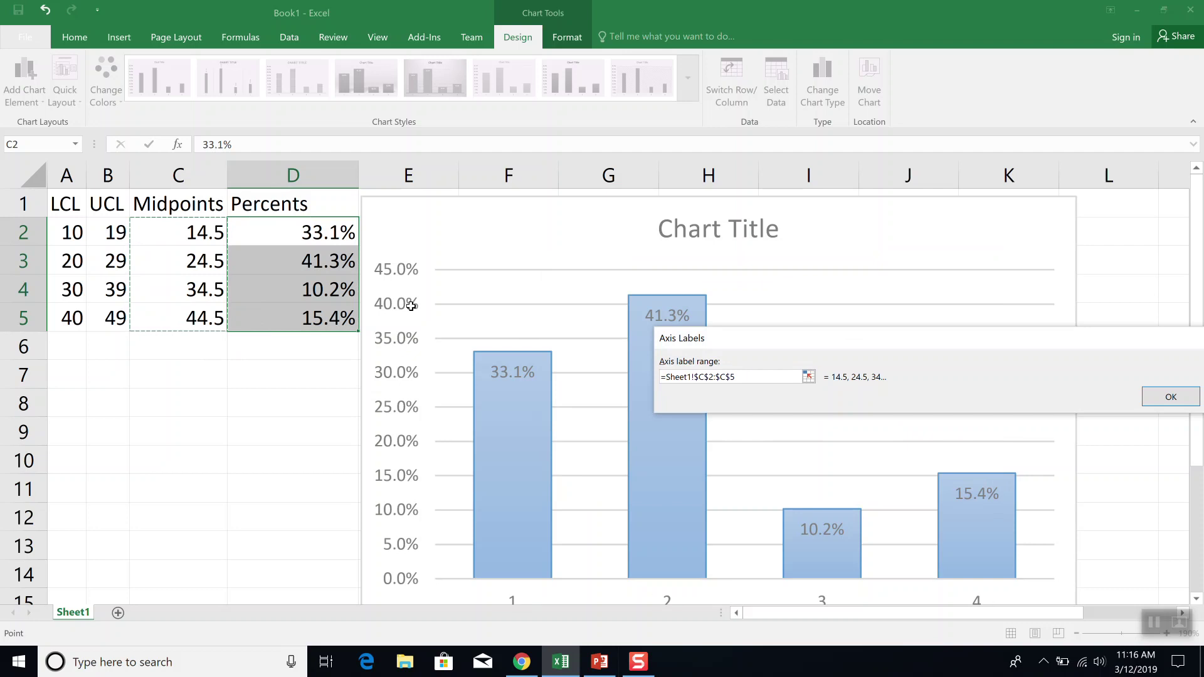
click(1171, 397)
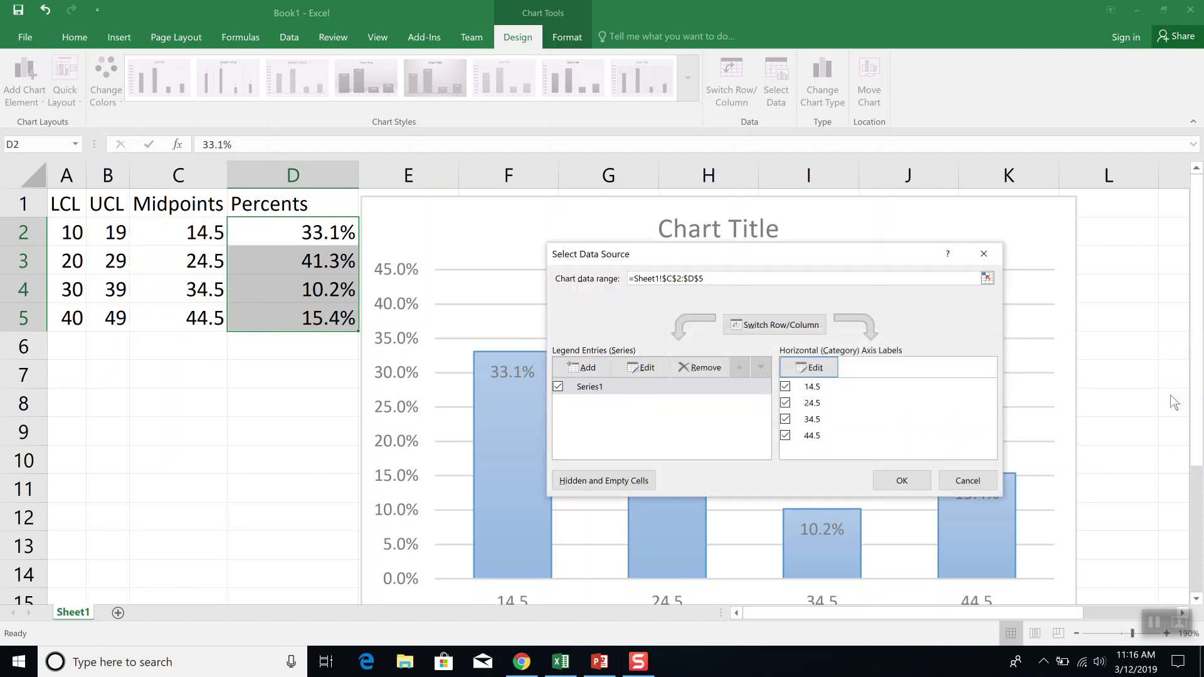
click(902, 481)
scroll(1057, 493, down, 1)
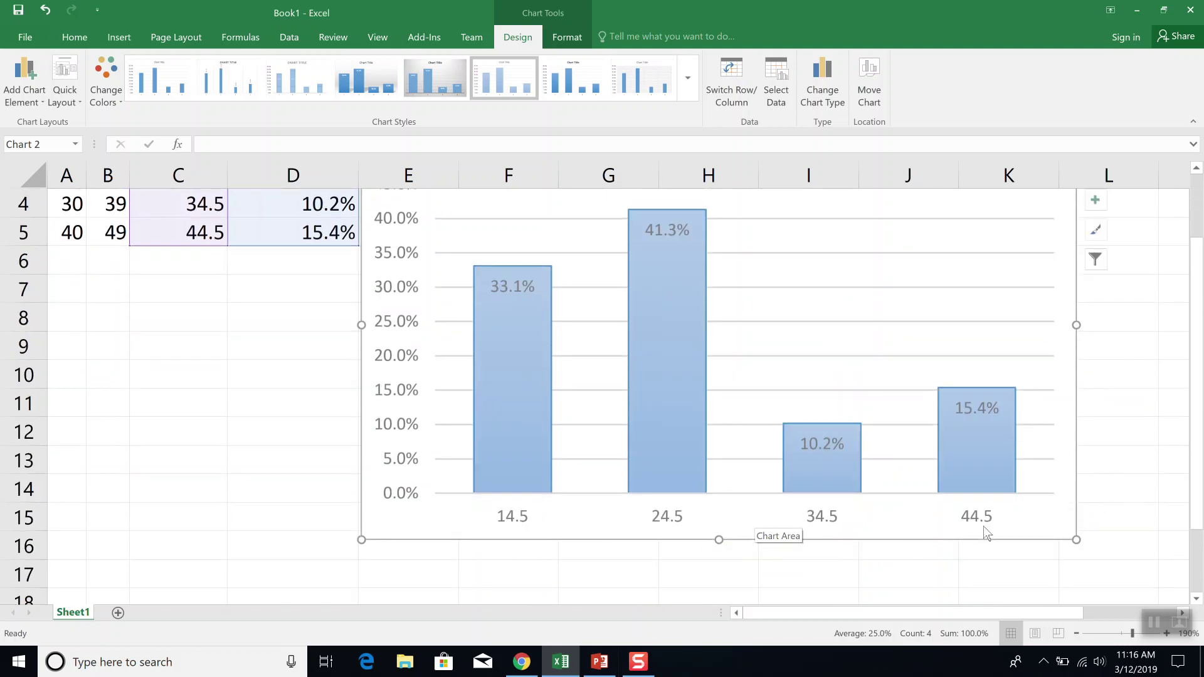
scroll(809, 453, up, 1)
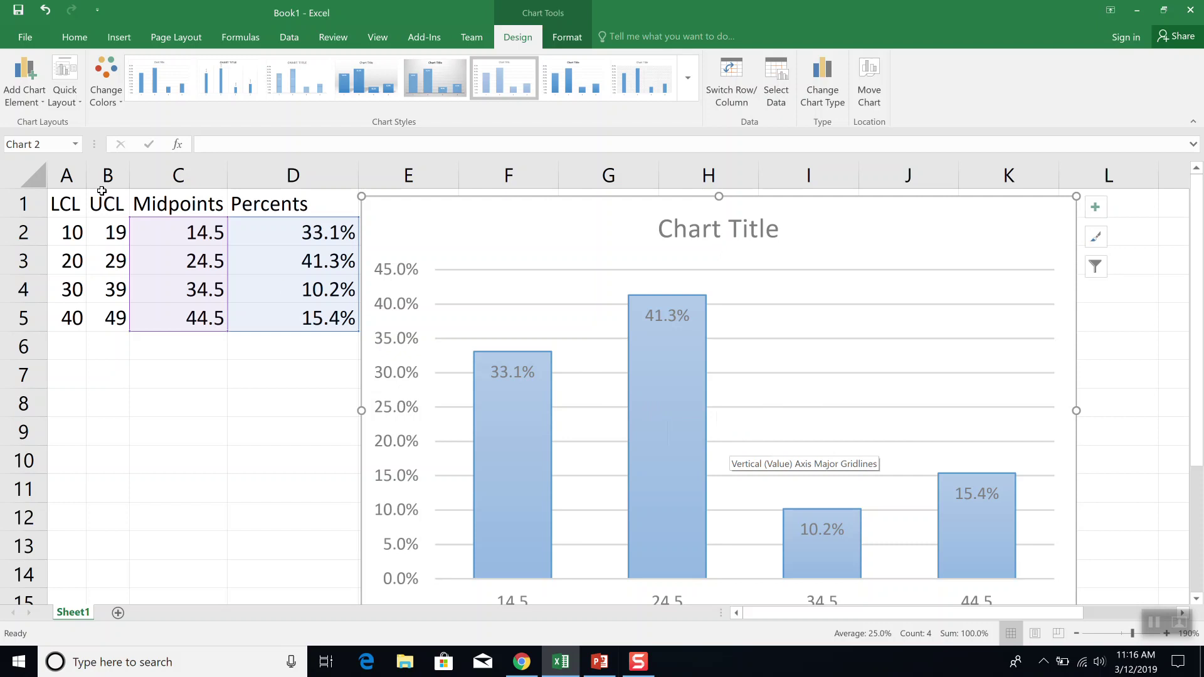
click(578, 39)
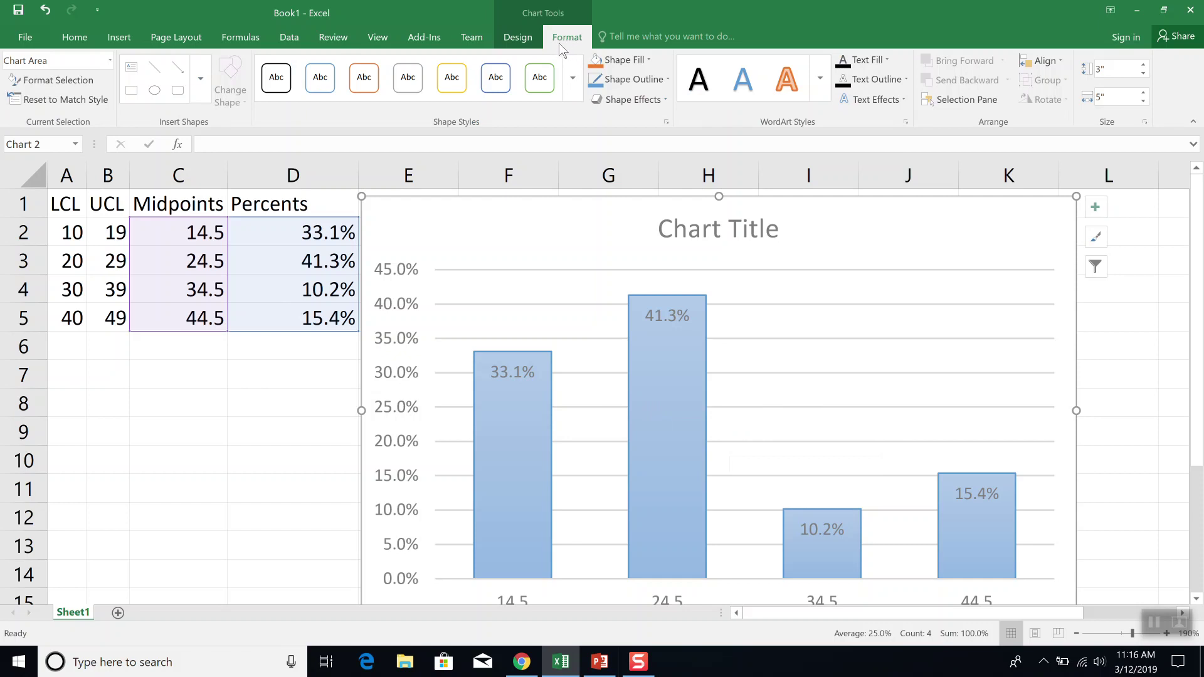
click(517, 37)
scroll(797, 351, down, 1)
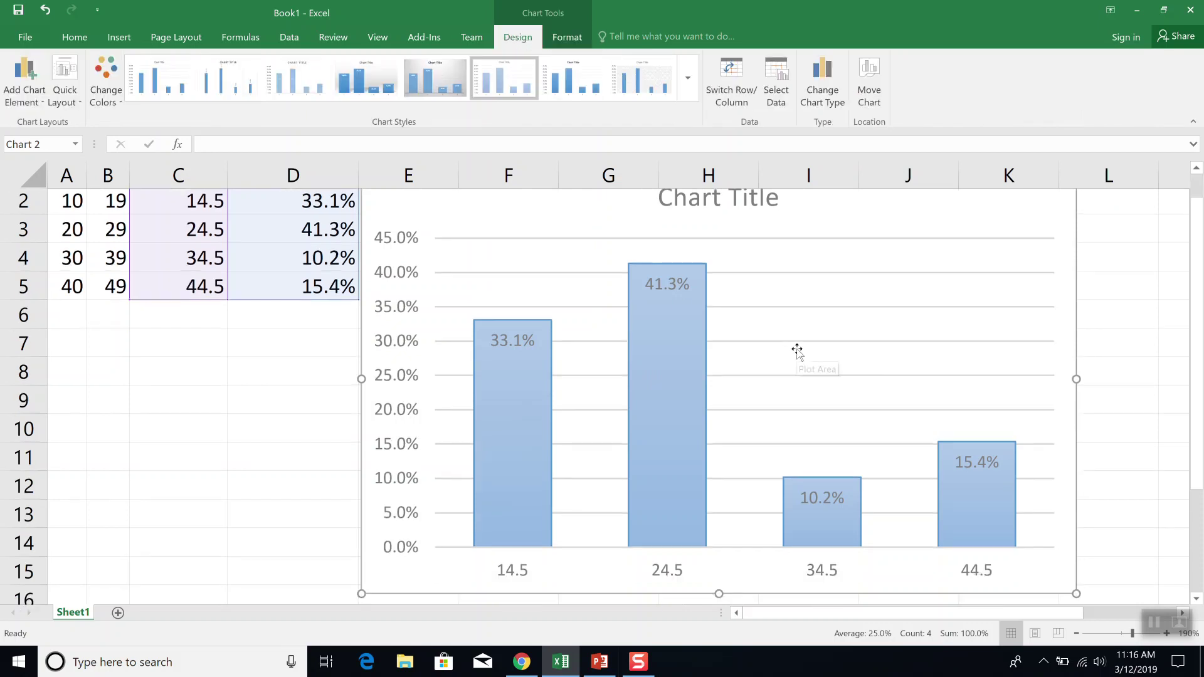
scroll(797, 351, down, 1)
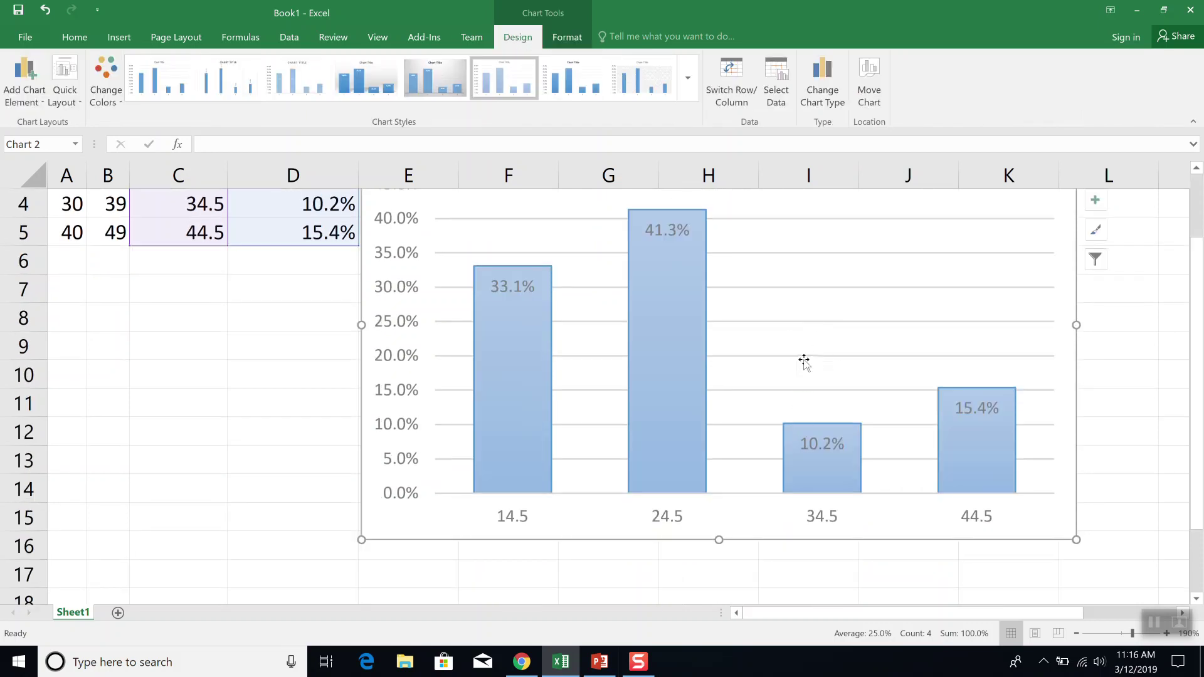